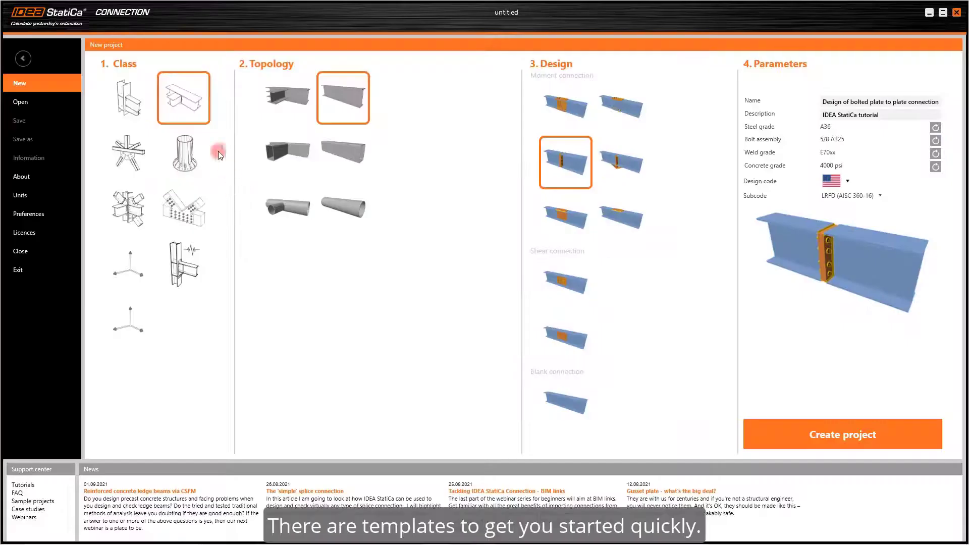
# Create a project from the I-beam splice template with a bolted plate-to-plate moment connection, described as IDEA StatiCa tutorial.
pyautogui.click(336, 112)
pyautogui.click(883, 119)
pyautogui.click(880, 432)
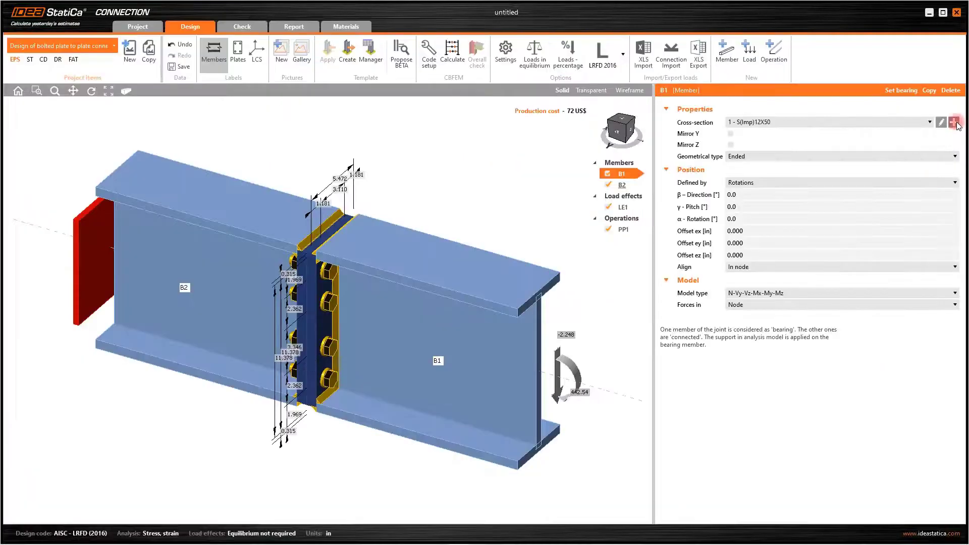
# Assign member B1 a new welded I-section, 28 in high, with flanges 7/8 in thick and 16 in wide.
pyautogui.click(956, 124)
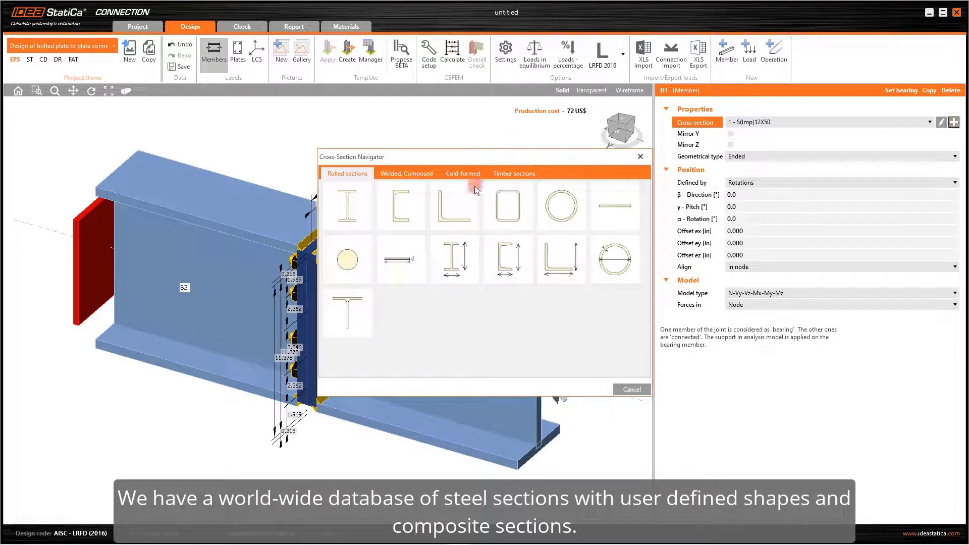
pyautogui.click(418, 178)
pyautogui.click(617, 213)
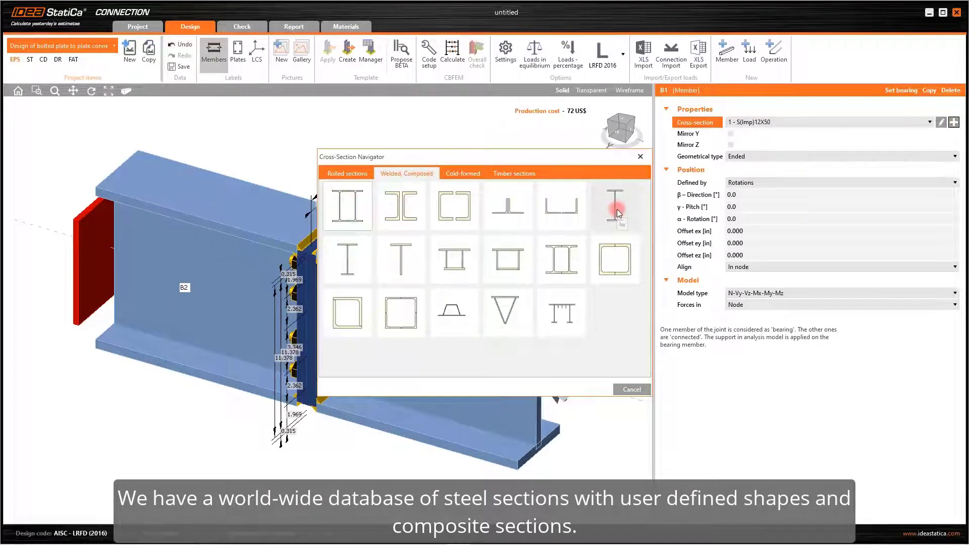
pyautogui.click(341, 184)
pyautogui.write('28')
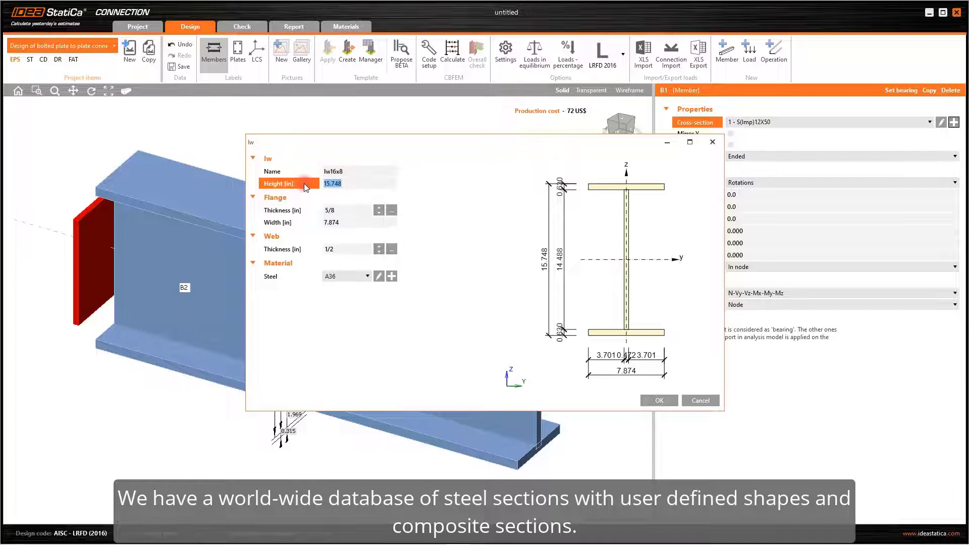
pyautogui.click(379, 208)
pyautogui.click(584, 376)
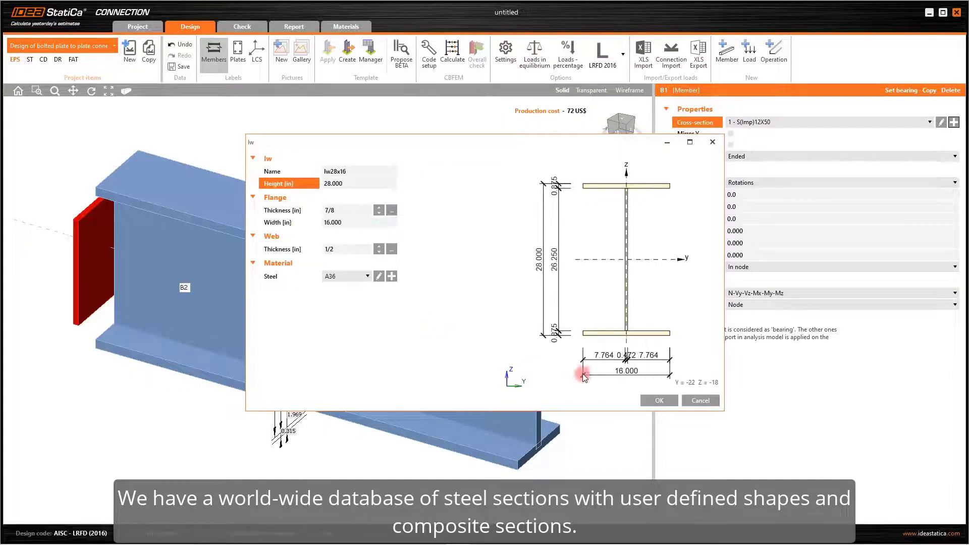
pyautogui.click(666, 400)
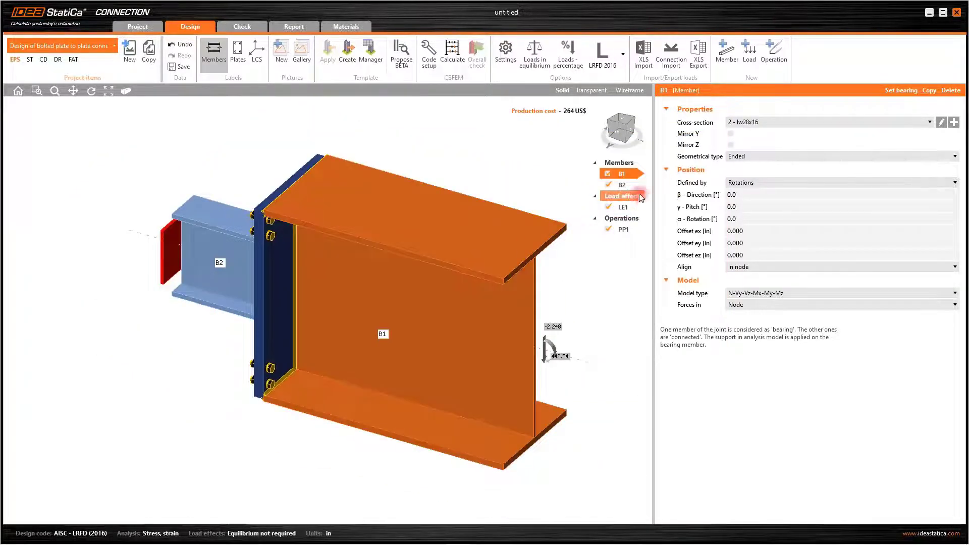
# Change the cross-section of member B2 to Iw28x16.
pyautogui.click(619, 186)
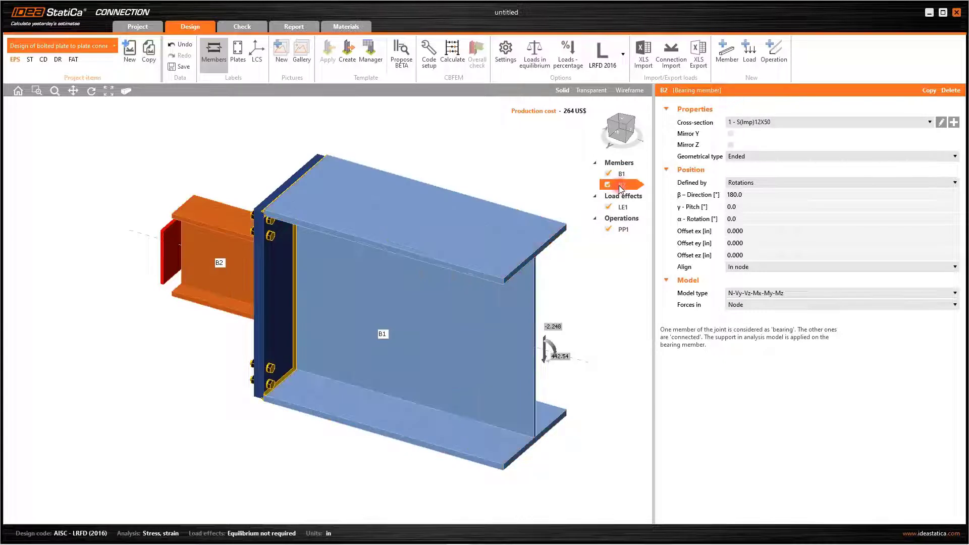
pyautogui.click(916, 122)
pyautogui.click(787, 139)
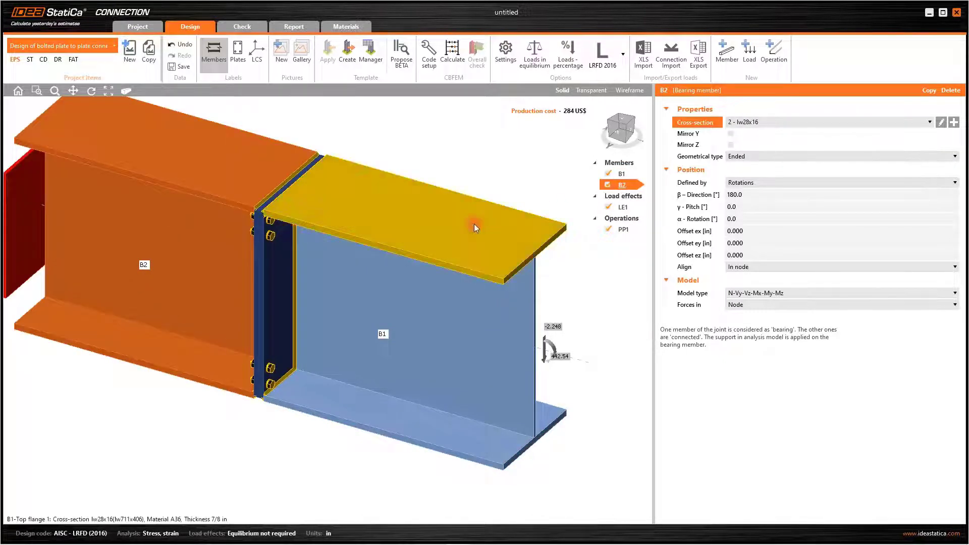
# Set load effect LE1 at the end of B1 to N 450 kip, Vz 20 kip and My 1350 kip.in.
pyautogui.scroll(-2, 473, 223)
pyautogui.click(624, 208)
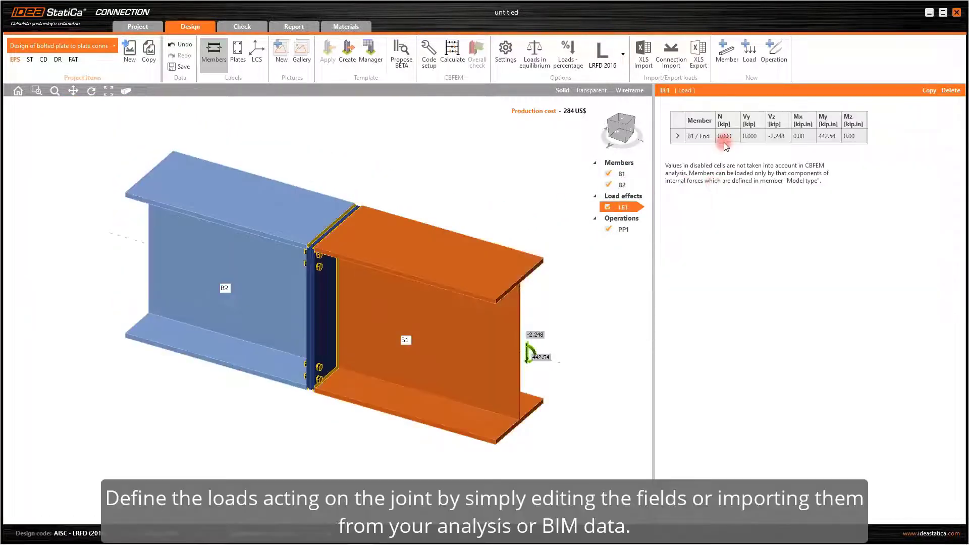
pyautogui.write('450')
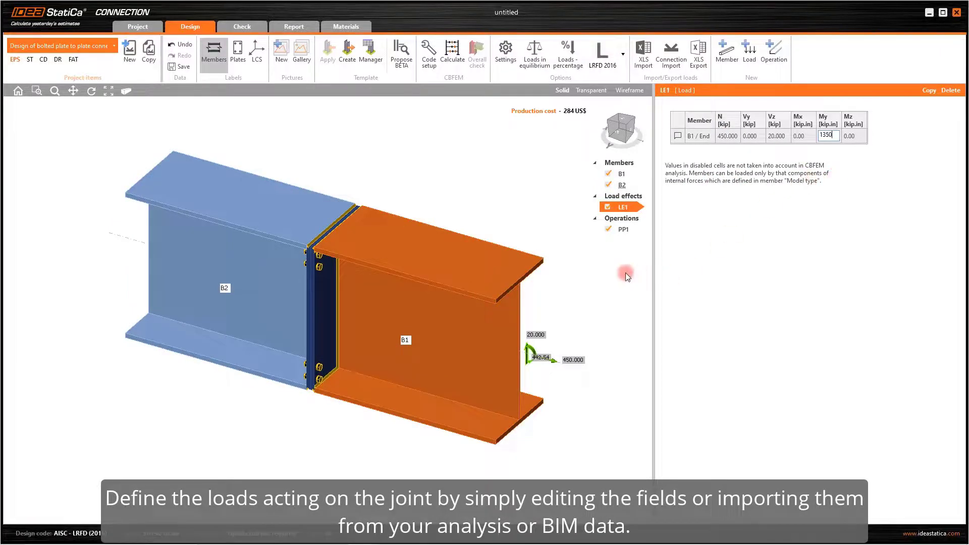
# Set the PP1 plate to default material, 1 in thickness and a top offset of -0.300 in.
pyautogui.click(624, 232)
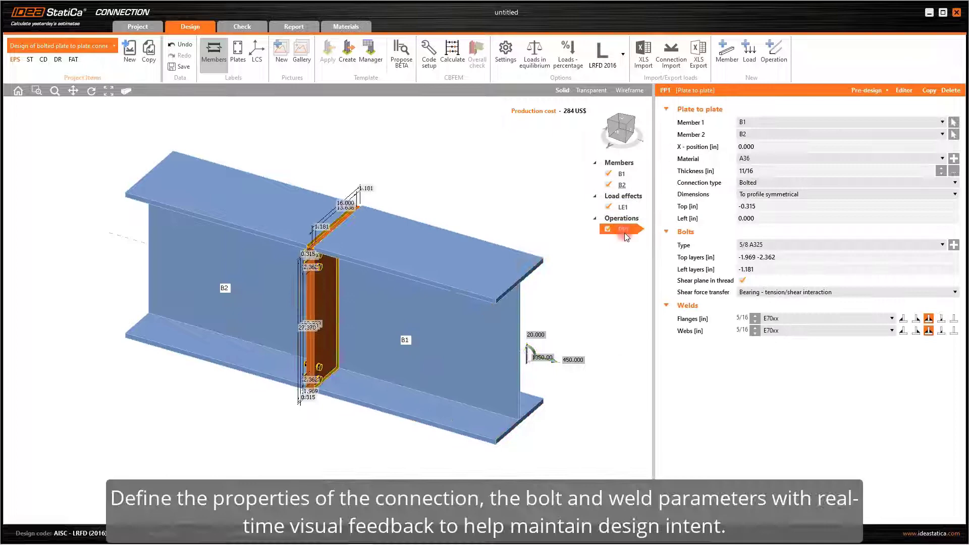
pyautogui.click(941, 168)
pyautogui.click(941, 169)
pyautogui.click(942, 168)
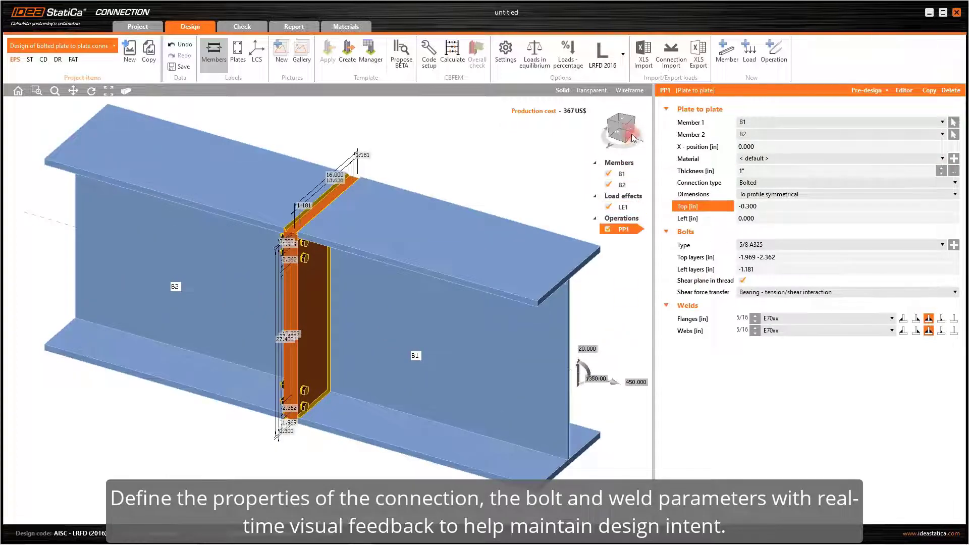
# Change the bolt assembly of the plate-to-plate connection to 7/8 A490.
pyautogui.click(631, 132)
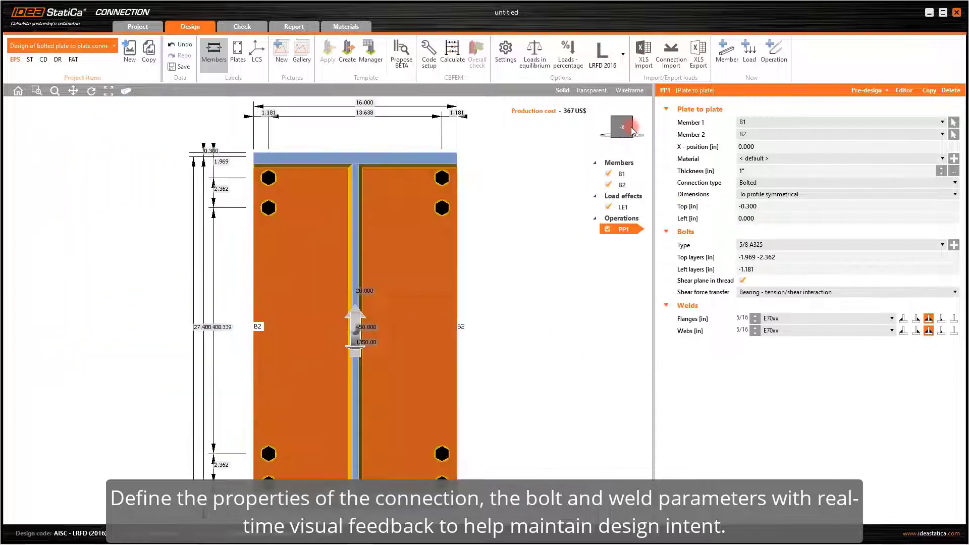
pyautogui.click(953, 245)
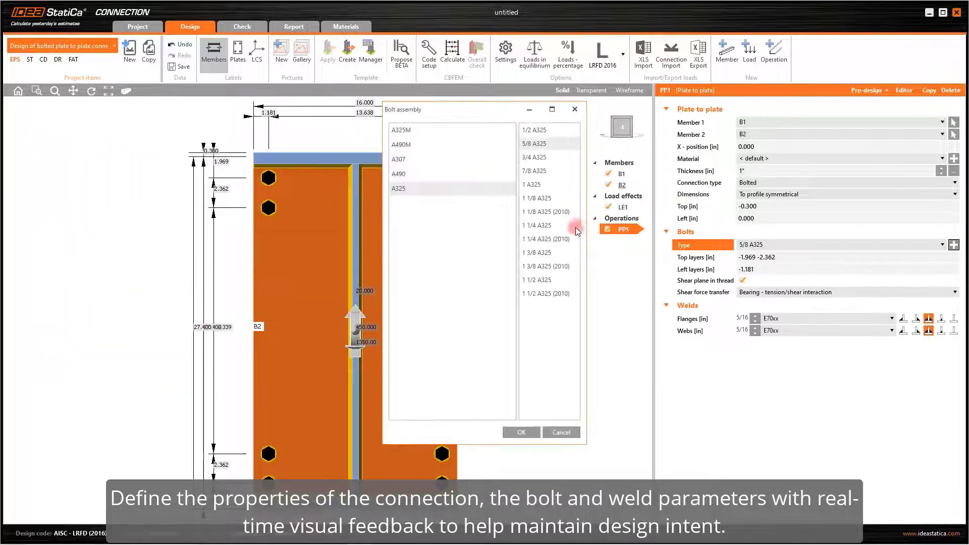
pyautogui.click(419, 175)
pyautogui.click(549, 172)
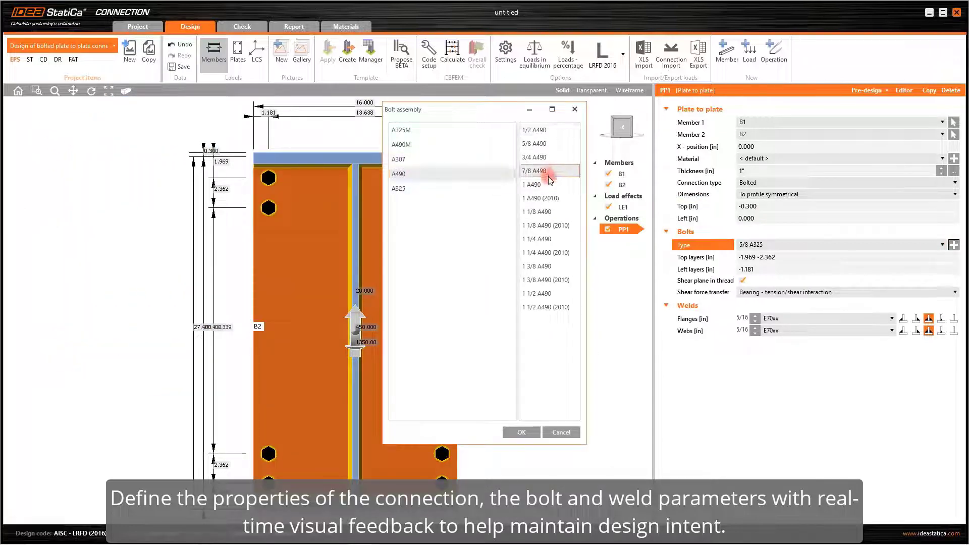
pyautogui.click(528, 433)
# Set the bolt top layers to -3.000 -4.400 -4.400 in and the left layers to -1.800 -3.600 in.
pyautogui.click(789, 260)
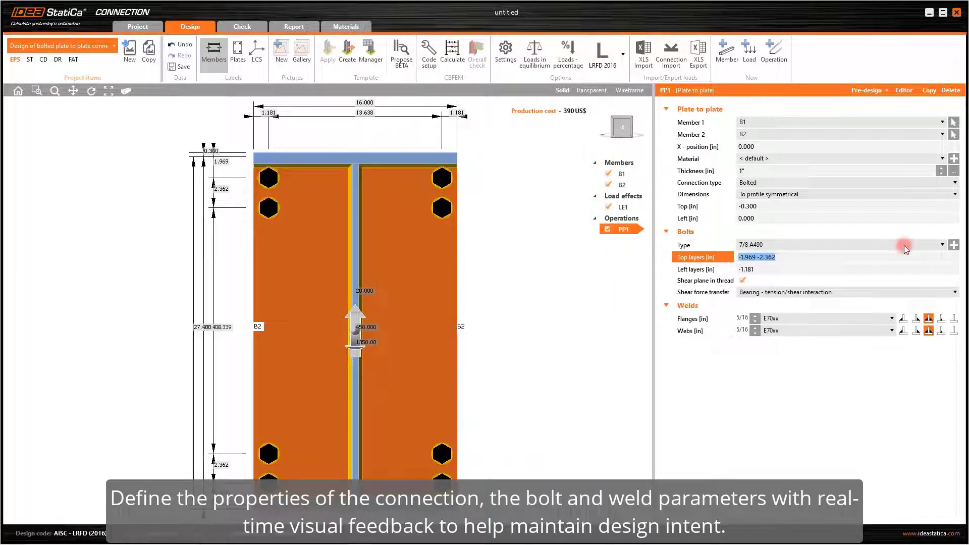
pyautogui.write('-3.000 -4.400 -4.400')
pyautogui.click(853, 270)
pyautogui.write('-1.800 -3.600')
pyautogui.click(852, 257)
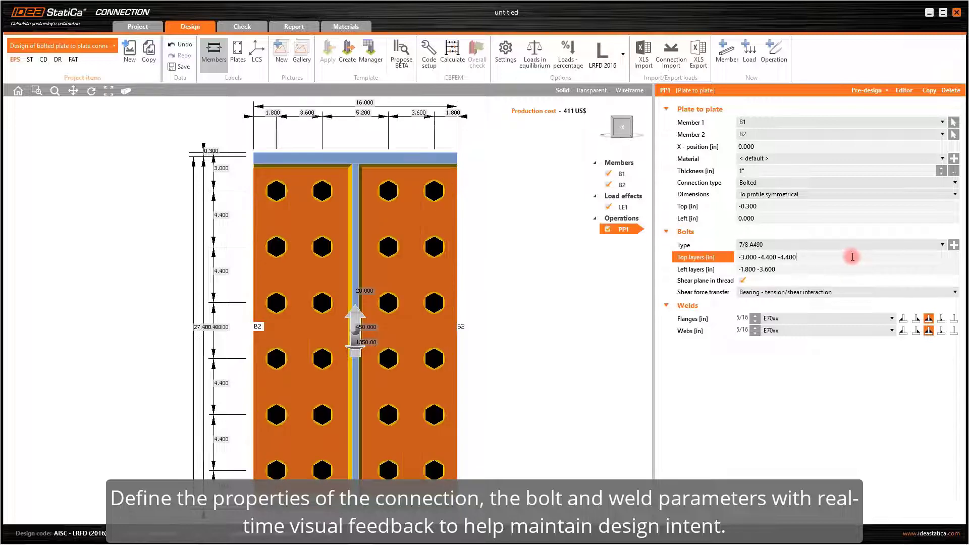
# Set the flange and web welds of PP1 to 1/4 in and calculate the connection.
pyautogui.click(749, 331)
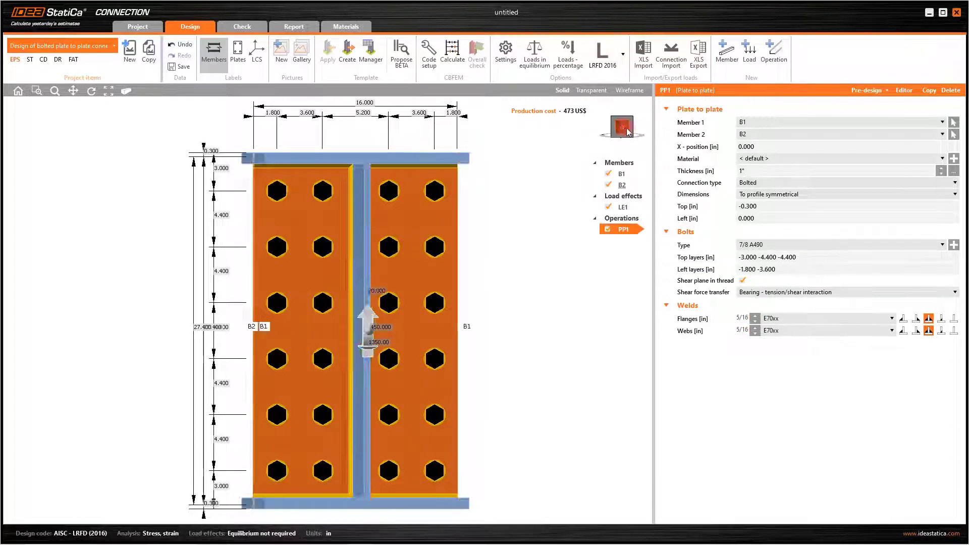
pyautogui.click(637, 139)
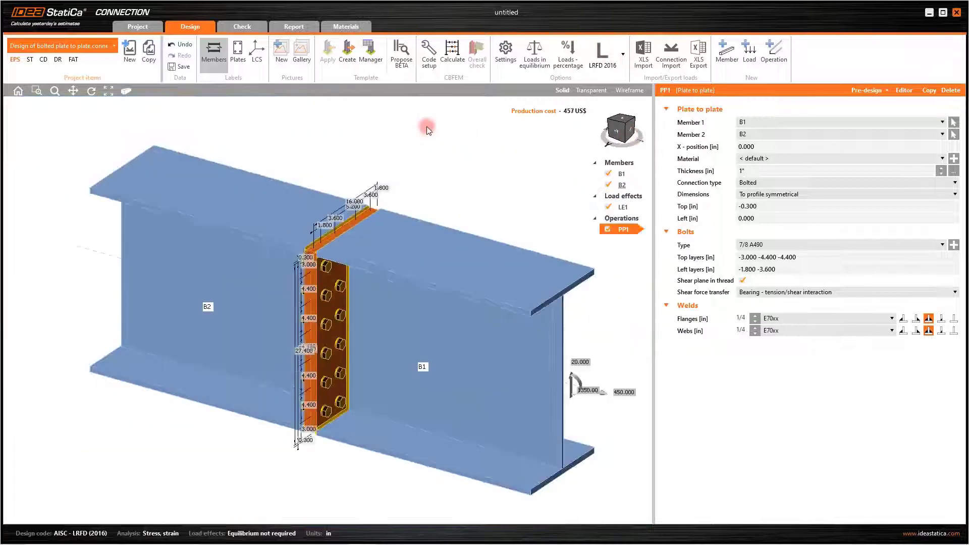
pyautogui.click(456, 60)
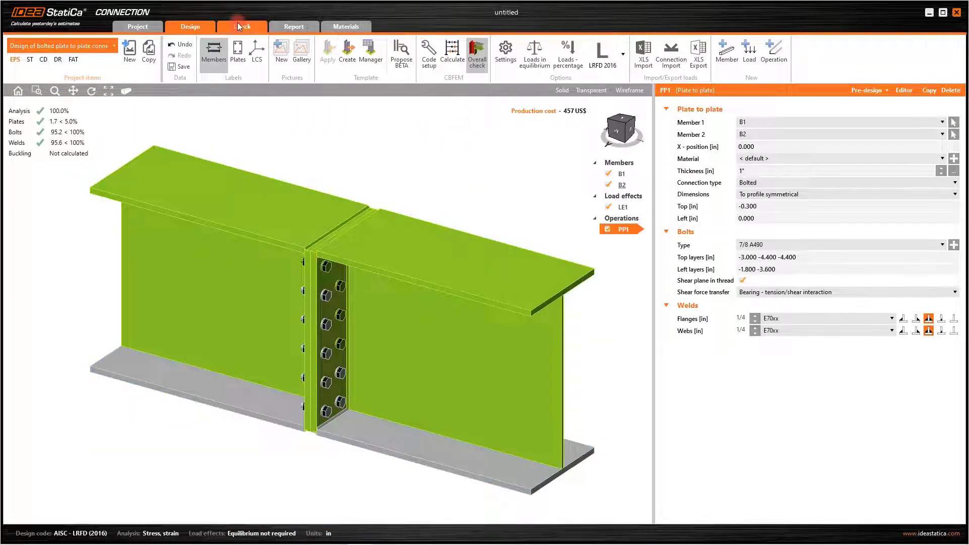
# Display the strain check and examine the plate results and the area around the end plates from several angles.
pyautogui.click(237, 22)
pyautogui.click(253, 26)
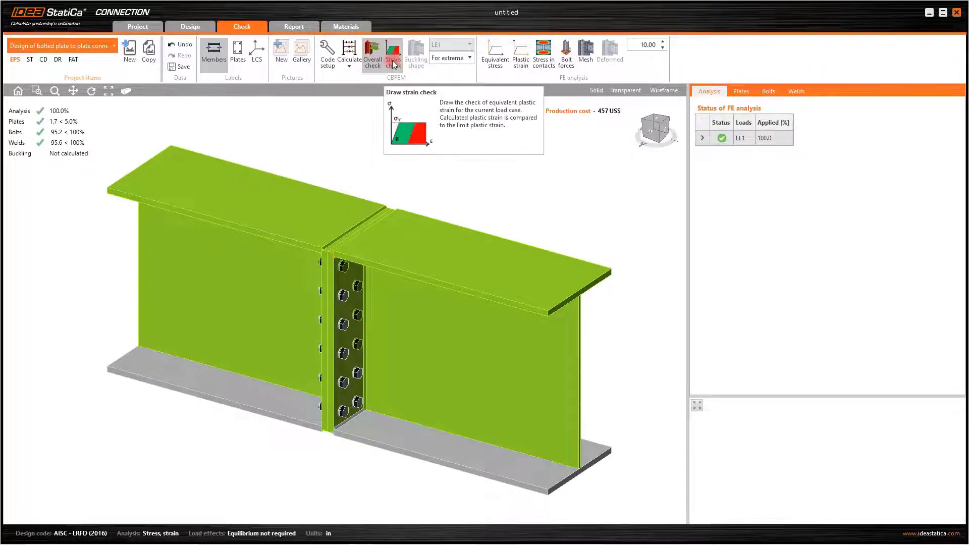
pyautogui.click(393, 63)
pyautogui.scroll(5, 342, 278)
pyautogui.moveTo(341, 304); pyautogui.dragTo(335, 283, button='right')
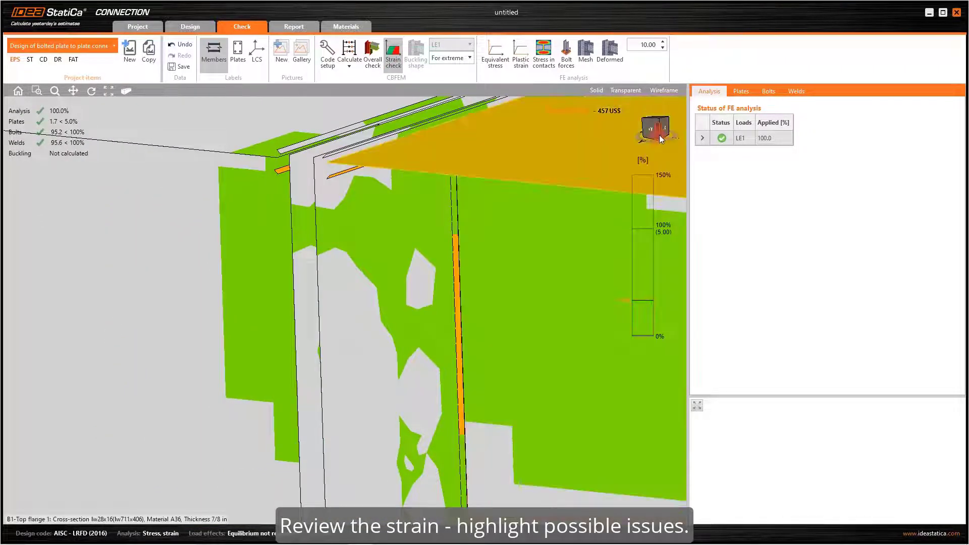
pyautogui.click(660, 138)
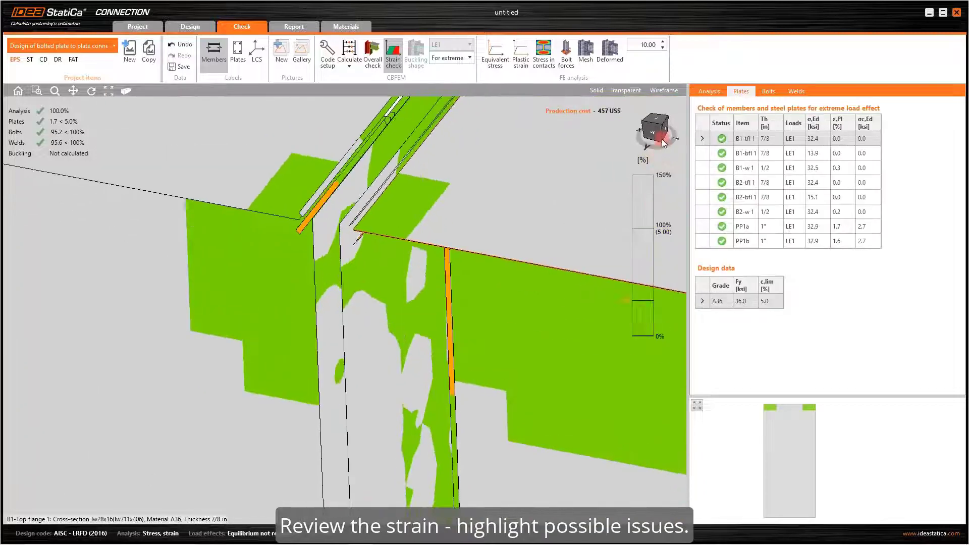
pyautogui.scroll(-6, 529, 173)
pyautogui.moveTo(524, 183); pyautogui.dragTo(403, 226, button='middle')
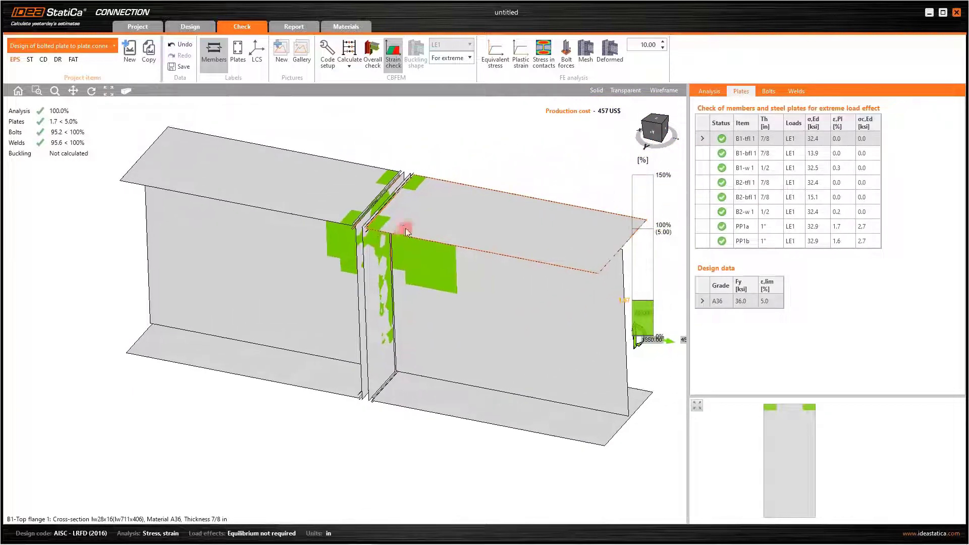
# Display the equivalent stress distribution over the whole connection.
pyautogui.click(509, 53)
pyautogui.click(659, 137)
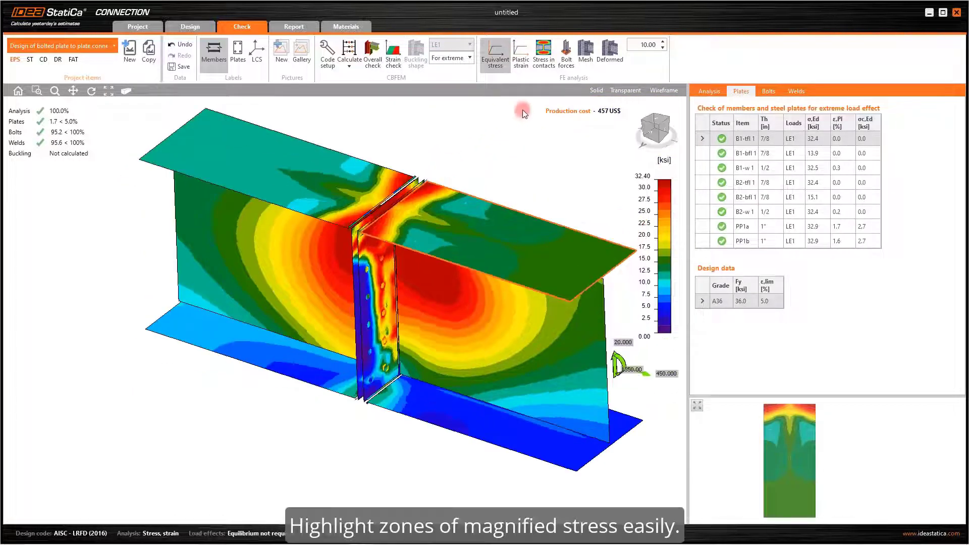
# Display the plastic strain and inspect it around the end-plate bolt holes and the upper corner of the joint.
pyautogui.click(520, 51)
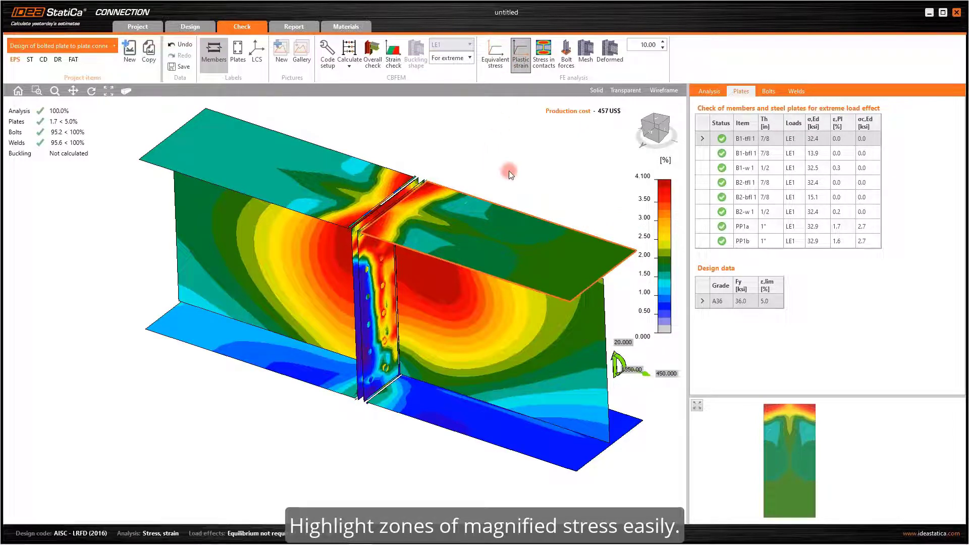
pyautogui.moveTo(508, 171); pyautogui.dragTo(488, 191, button='middle')
pyautogui.scroll(10, 352, 257)
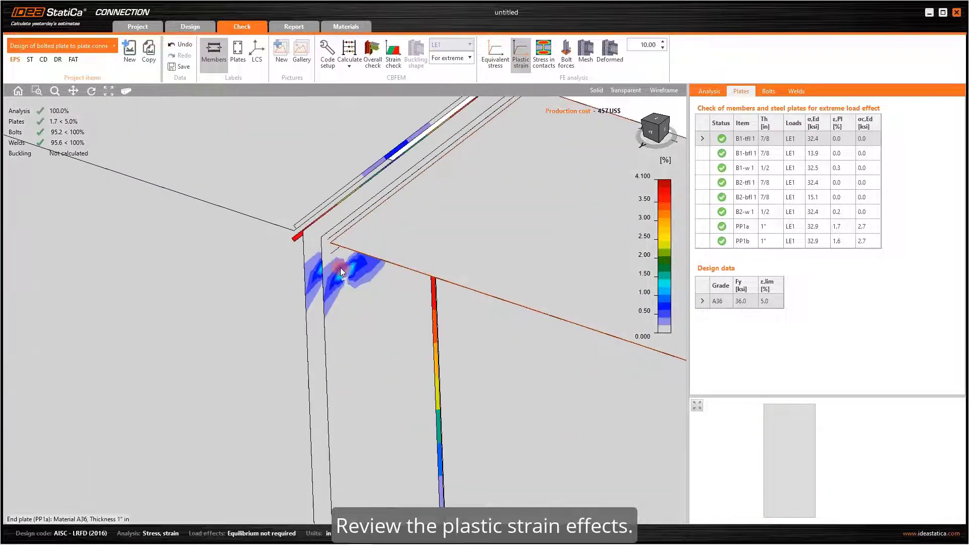
pyautogui.scroll(-10, 346, 205)
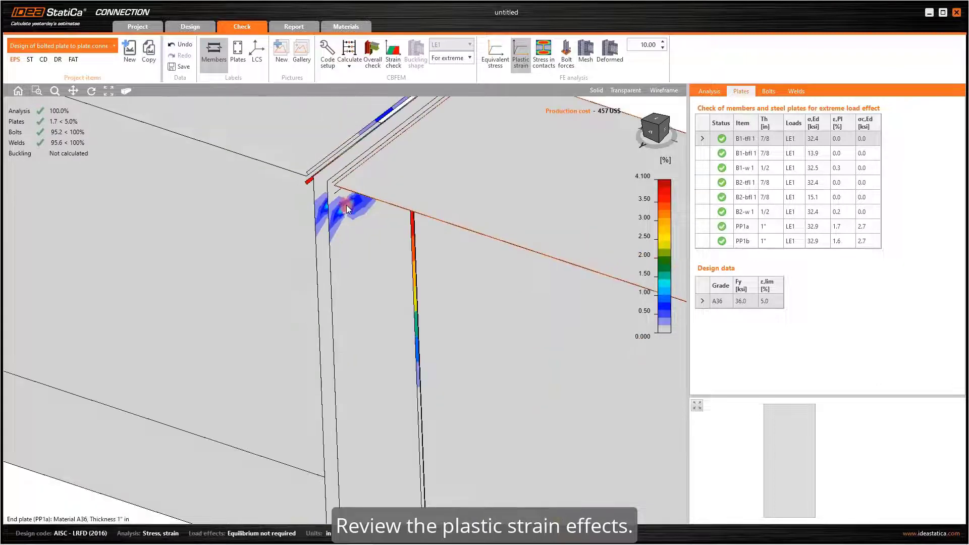
pyautogui.click(666, 133)
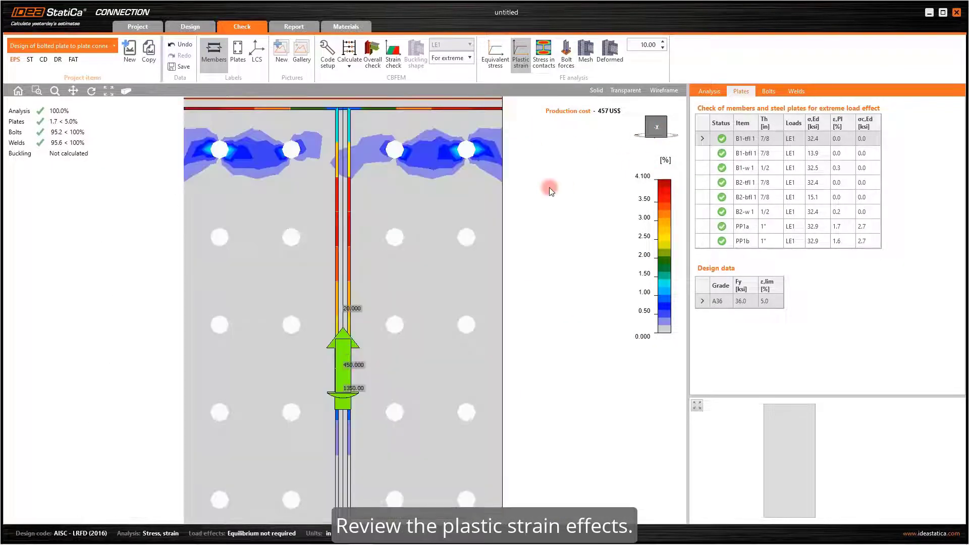
pyautogui.scroll(6, 529, 187)
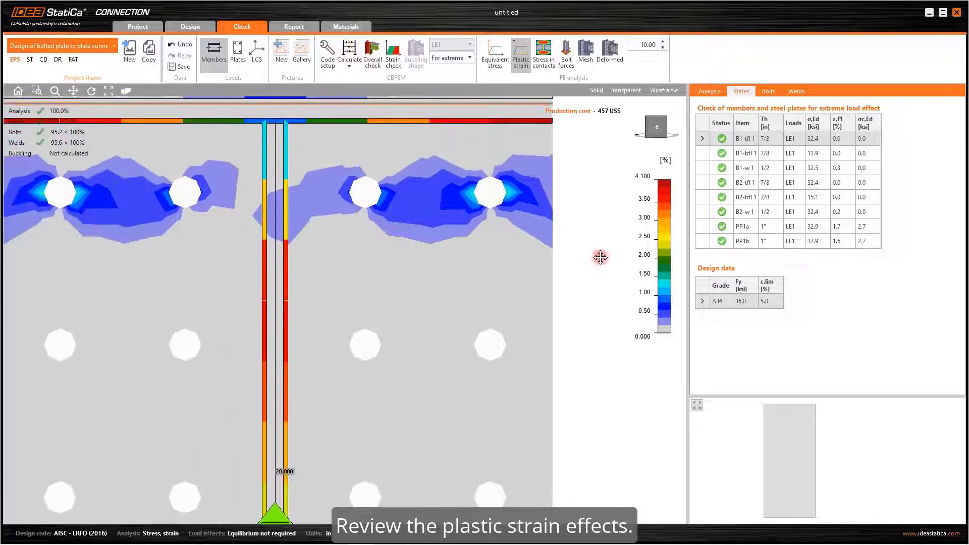
pyautogui.click(671, 134)
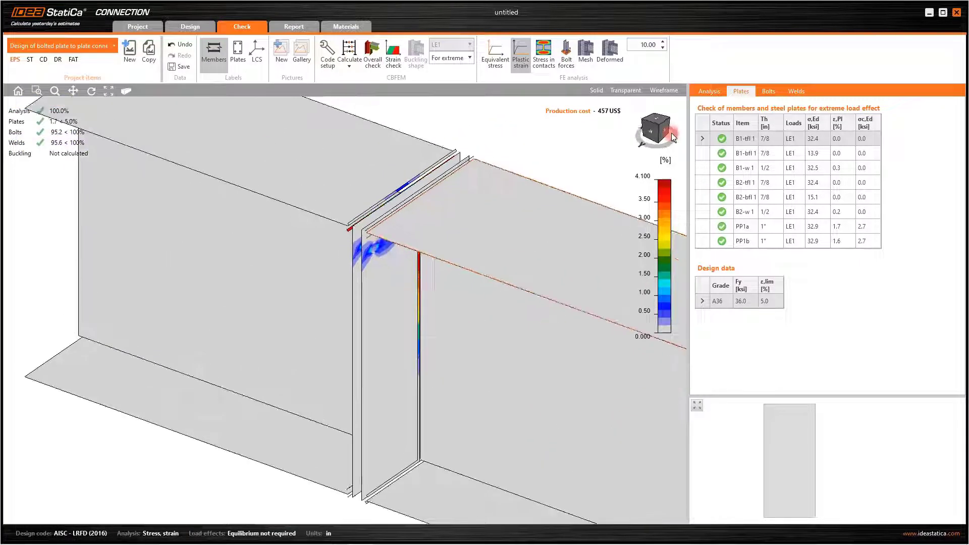
# Show the finite element mesh and examine the contact stress between the end plates.
pyautogui.click(585, 50)
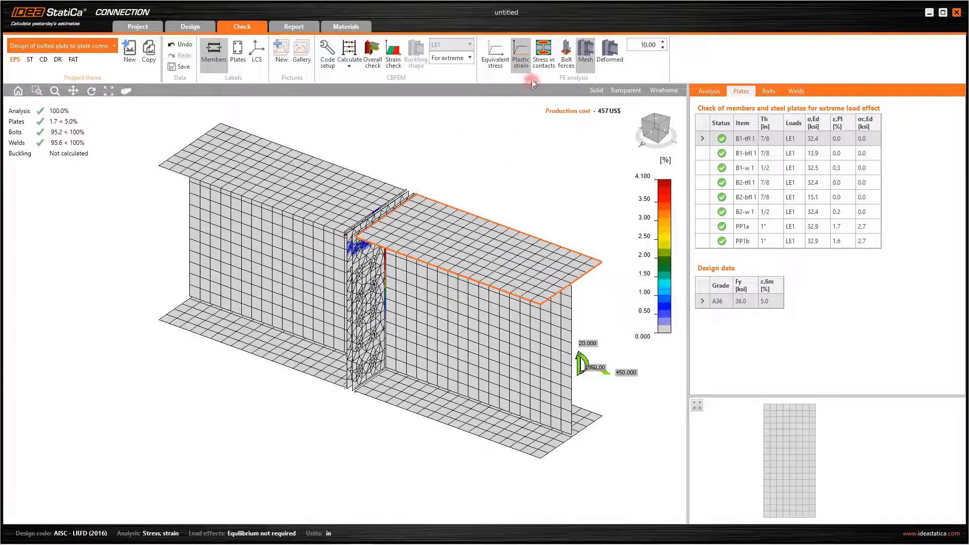
pyautogui.click(543, 72)
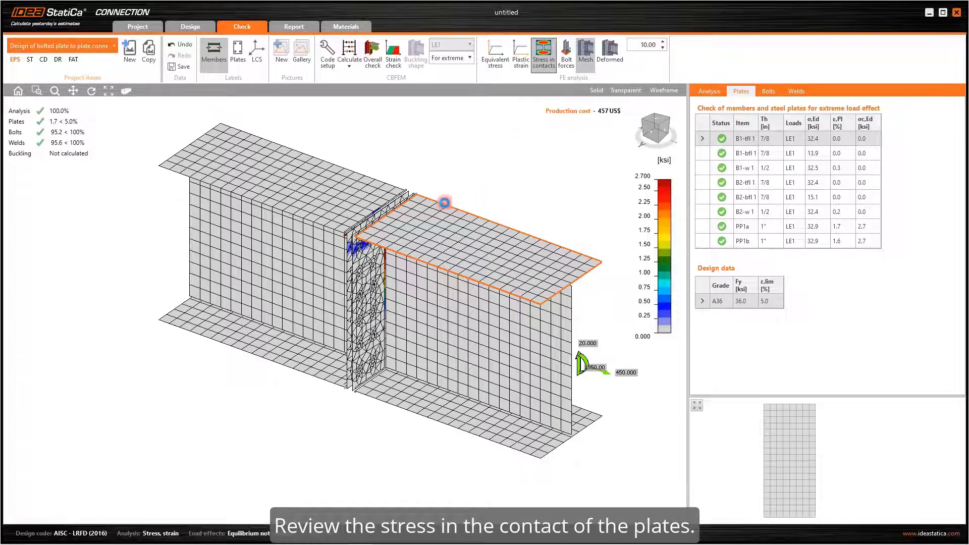
pyautogui.scroll(5, 439, 200)
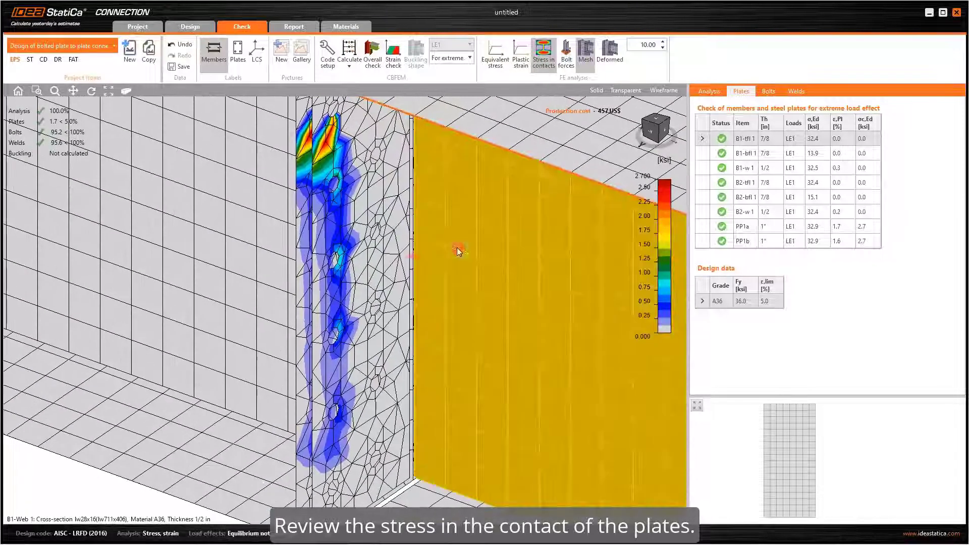
pyautogui.scroll(-8, 322, 274)
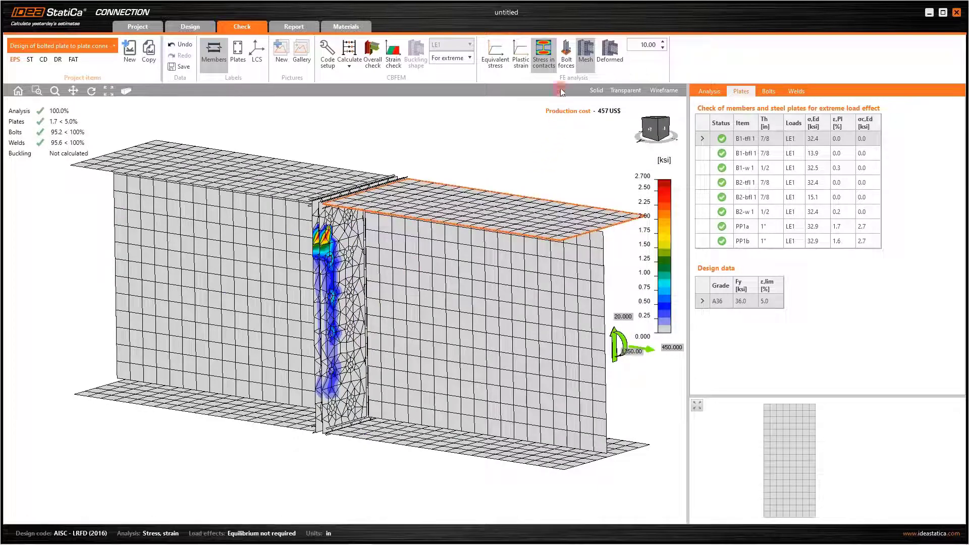
# Display the bolt forces and examine them along the end plate, finishing with a view straight onto the plate.
pyautogui.click(564, 62)
pyautogui.scroll(5, 318, 226)
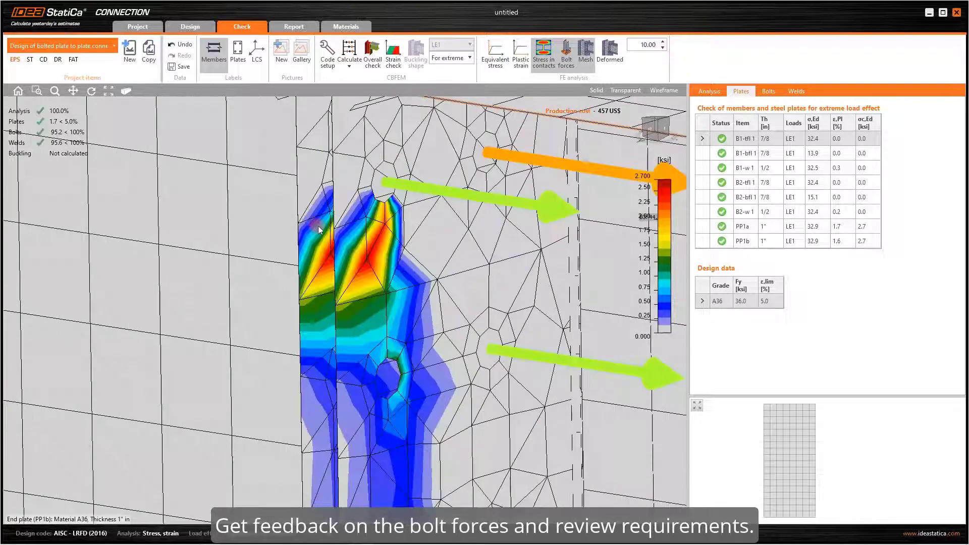
pyautogui.moveTo(376, 212); pyautogui.dragTo(213, 234, button='middle')
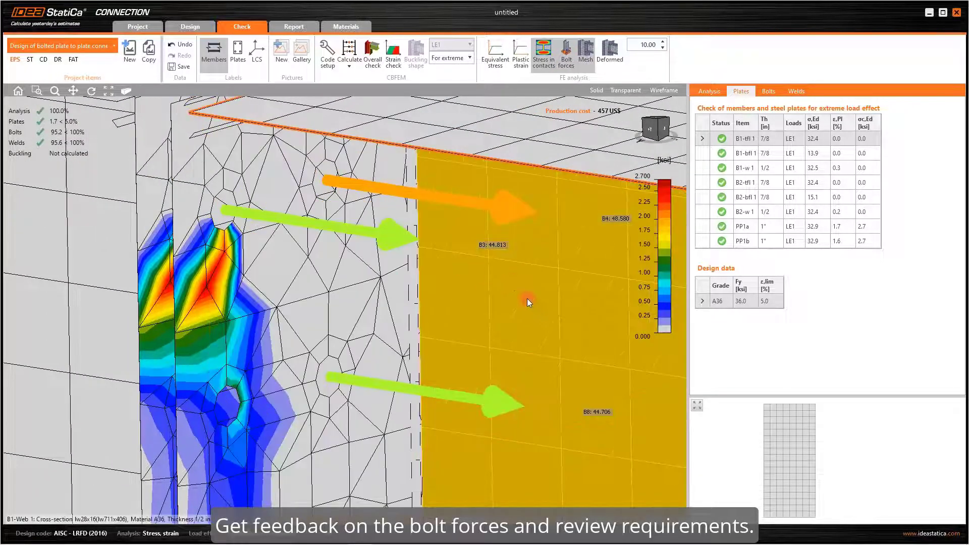
pyautogui.moveTo(512, 291); pyautogui.dragTo(441, 255, button='middle')
pyautogui.moveTo(576, 440); pyautogui.dragTo(554, 124, button='middle')
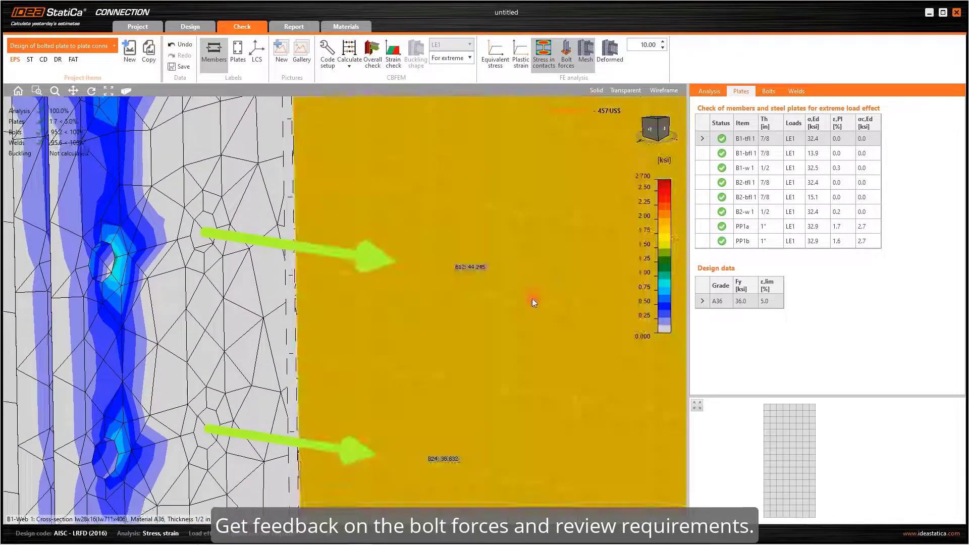
pyautogui.scroll(-2, 532, 299)
pyautogui.moveTo(513, 333); pyautogui.dragTo(442, 318, button='middle')
pyautogui.scroll(-2, 532, 209)
pyautogui.scroll(-1, 444, 283)
pyautogui.scroll(-2, 458, 251)
pyautogui.scroll(1, 461, 242)
pyautogui.click(664, 130)
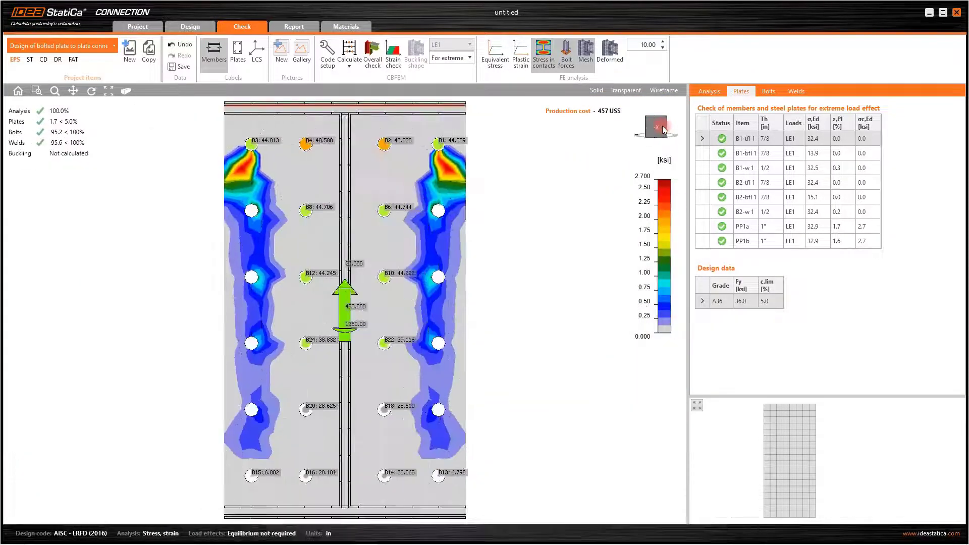
# Display the deformed shape and inspect the separation of the end plates at the upper edge of the joint.
pyautogui.click(655, 133)
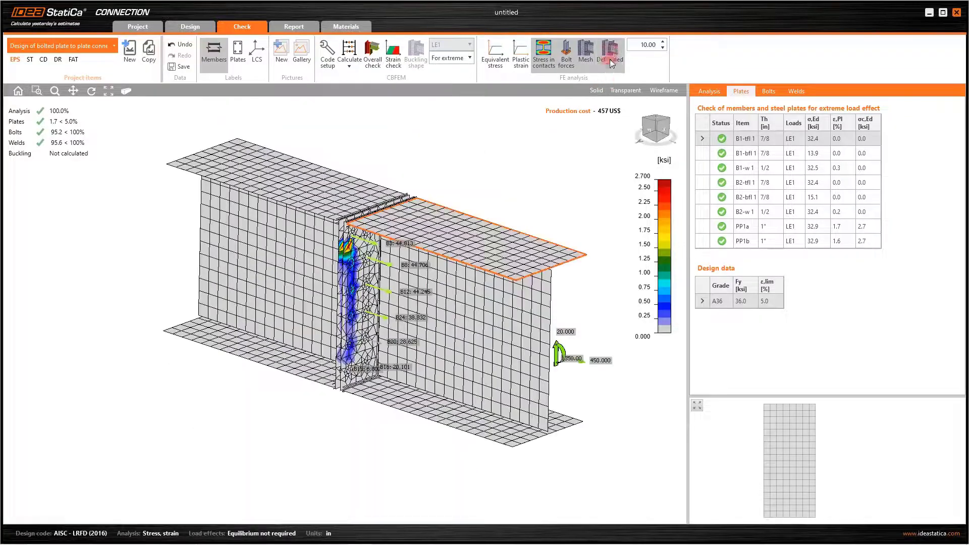
pyautogui.click(654, 137)
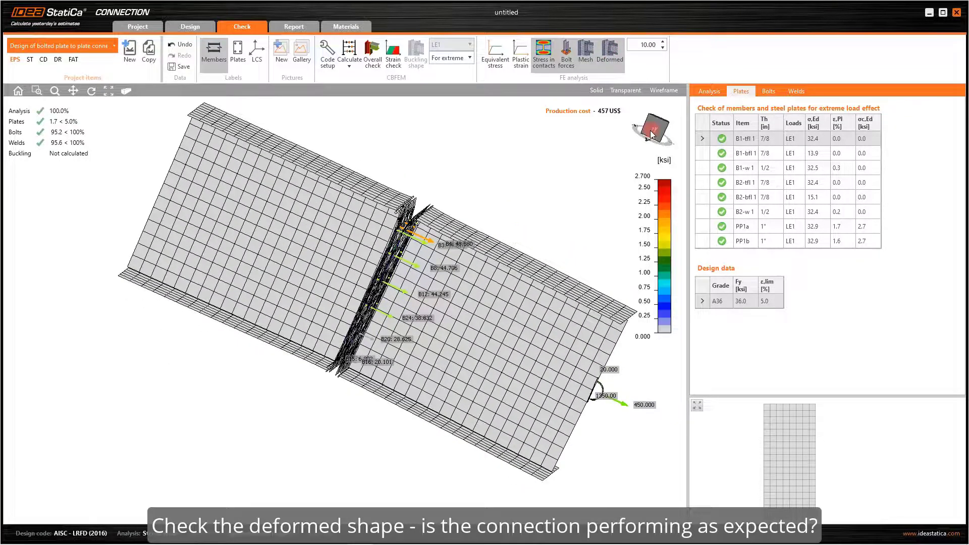
pyautogui.scroll(6, 424, 202)
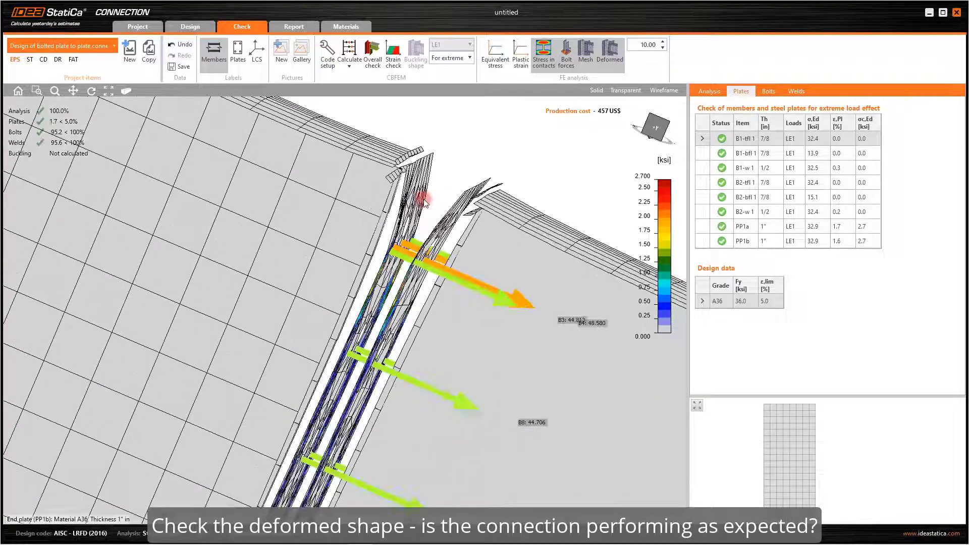
pyautogui.scroll(4, 427, 199)
pyautogui.scroll(-3, 411, 327)
pyautogui.moveTo(423, 320); pyautogui.dragTo(500, 129, button='middle')
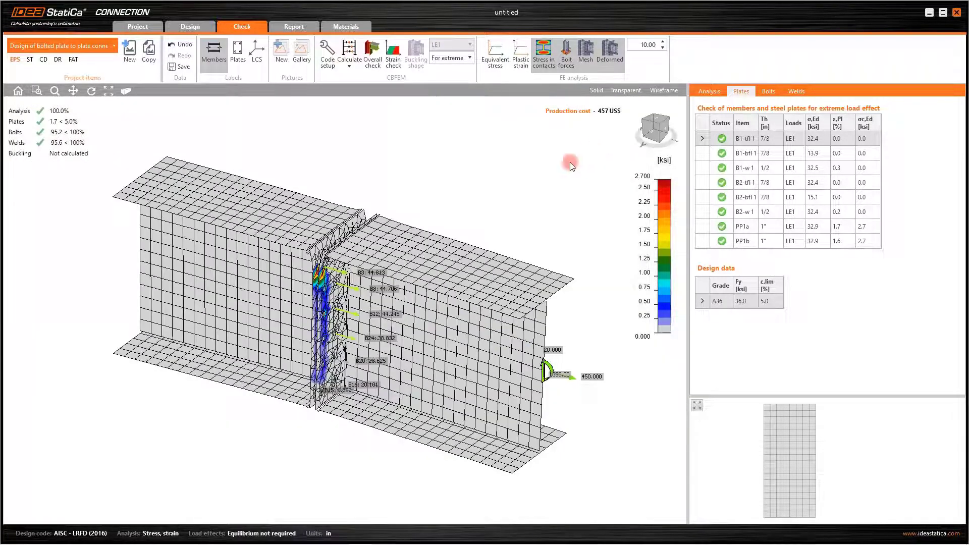
# Superimpose the equivalent stress on the deformed shape with mesh and bolt forces, and view it from the side.
pyautogui.click(496, 55)
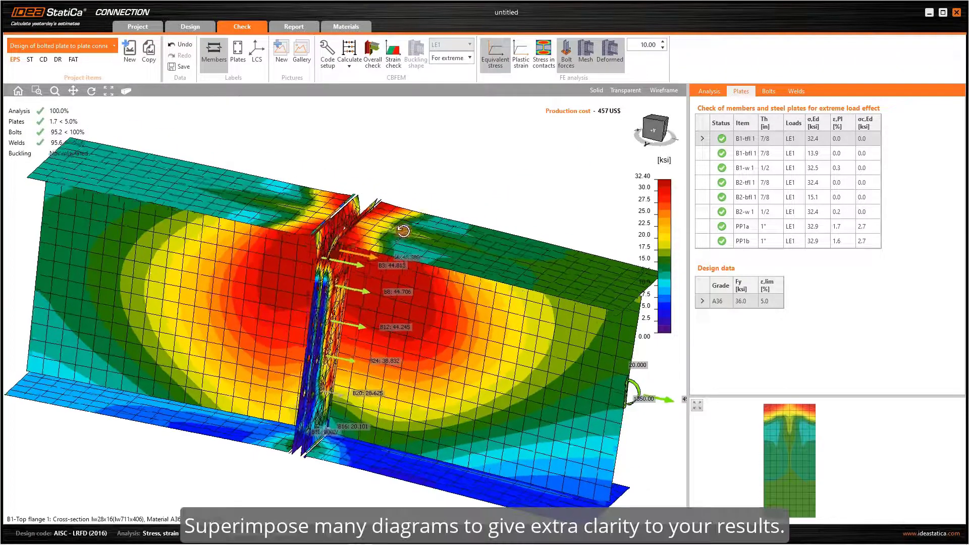
pyautogui.moveTo(400, 222); pyautogui.dragTo(479, 222, button='right')
pyautogui.click(793, 138)
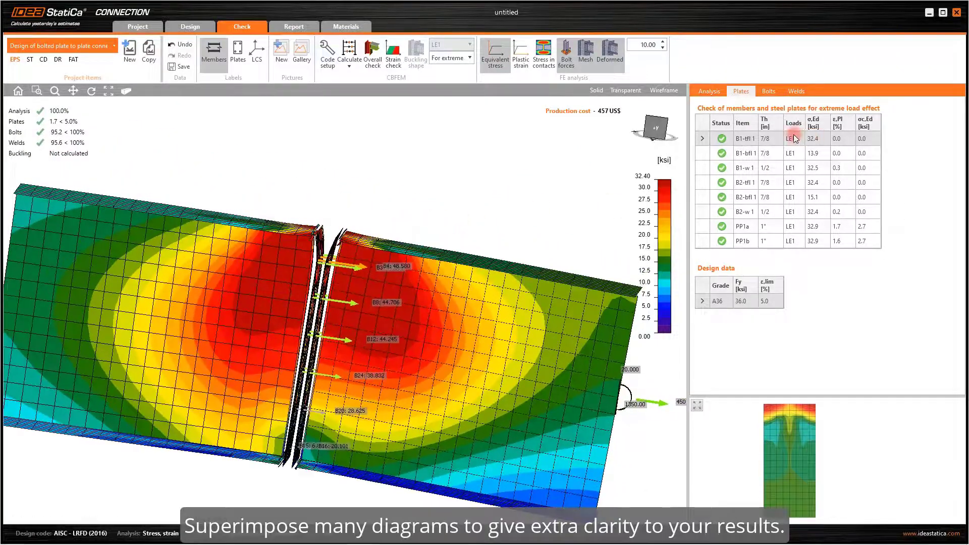
# Show the strain check with the bolt check table, sorted by tension utilization (Utt) in descending order.
pyautogui.click(769, 91)
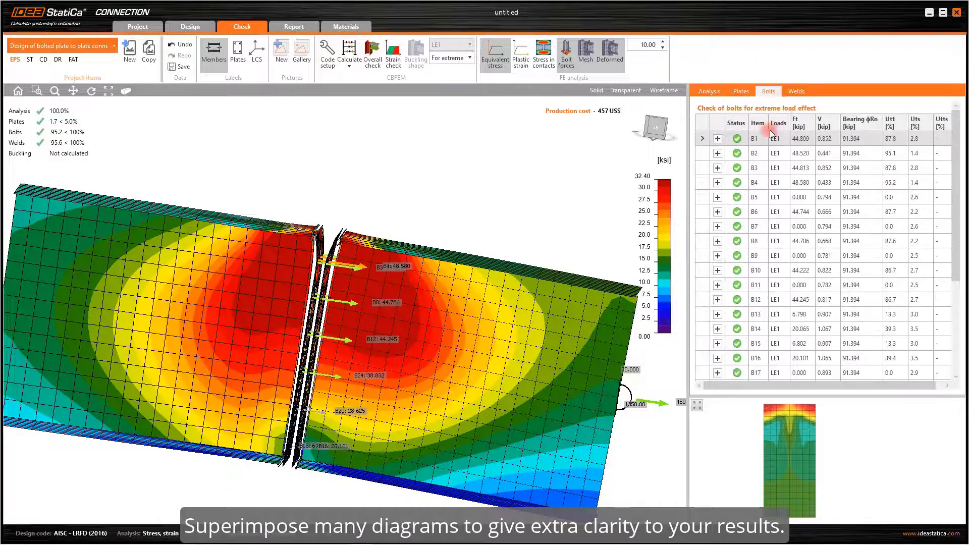
pyautogui.click(394, 54)
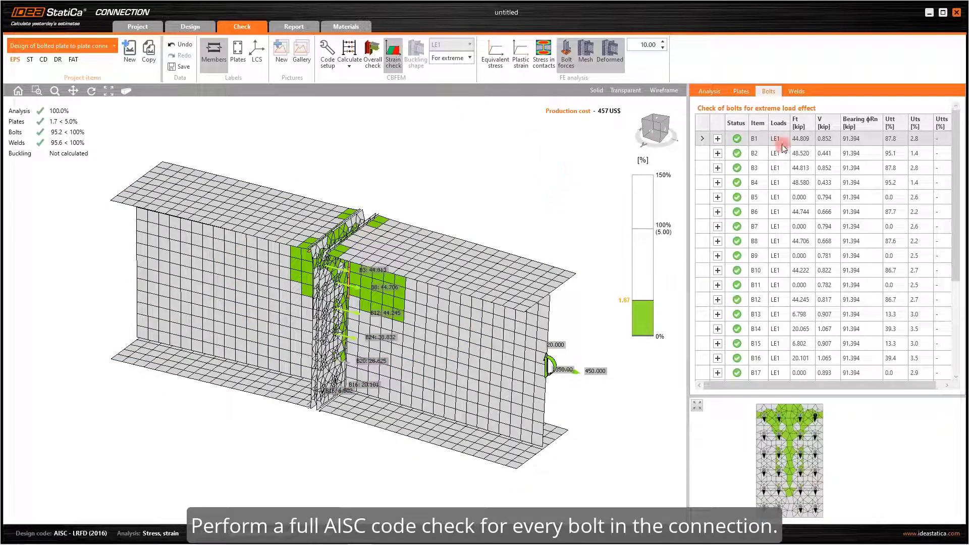
pyautogui.click(897, 126)
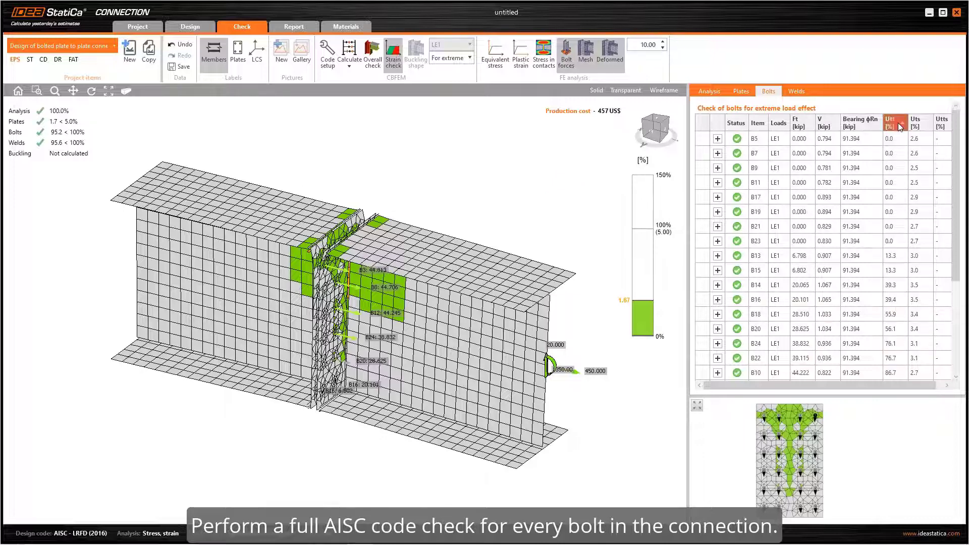
pyautogui.click(898, 123)
# Examine the detailed AISC check formulas of bolt B4 in an enlarged print preview, and open the weld check results.
pyautogui.click(717, 138)
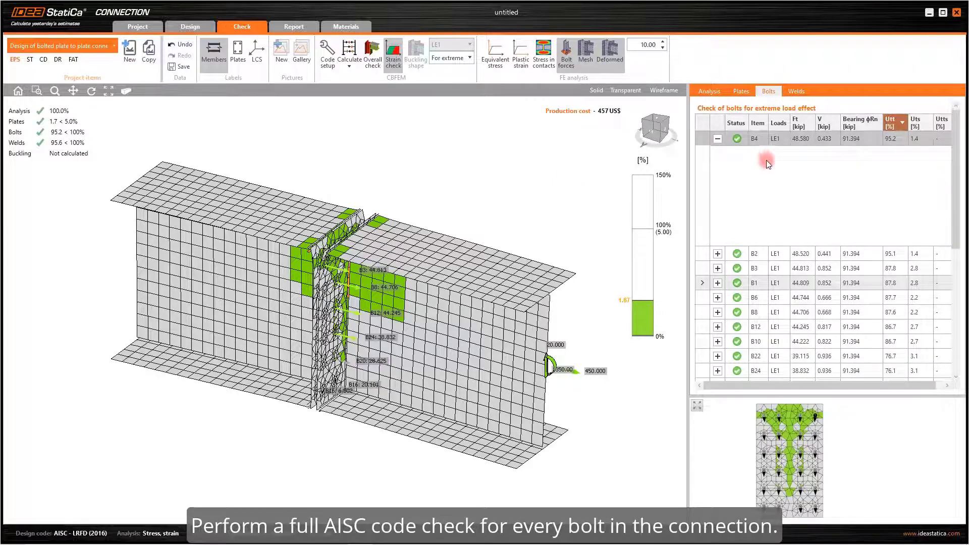
pyautogui.scroll(-5, 874, 168)
pyautogui.scroll(5, 875, 170)
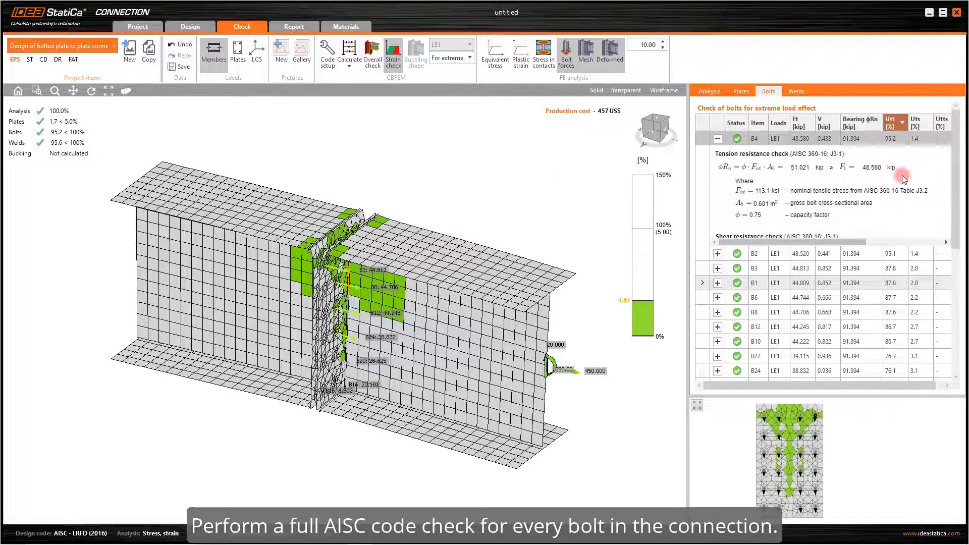
pyautogui.rightClick(862, 162)
pyautogui.click(903, 168)
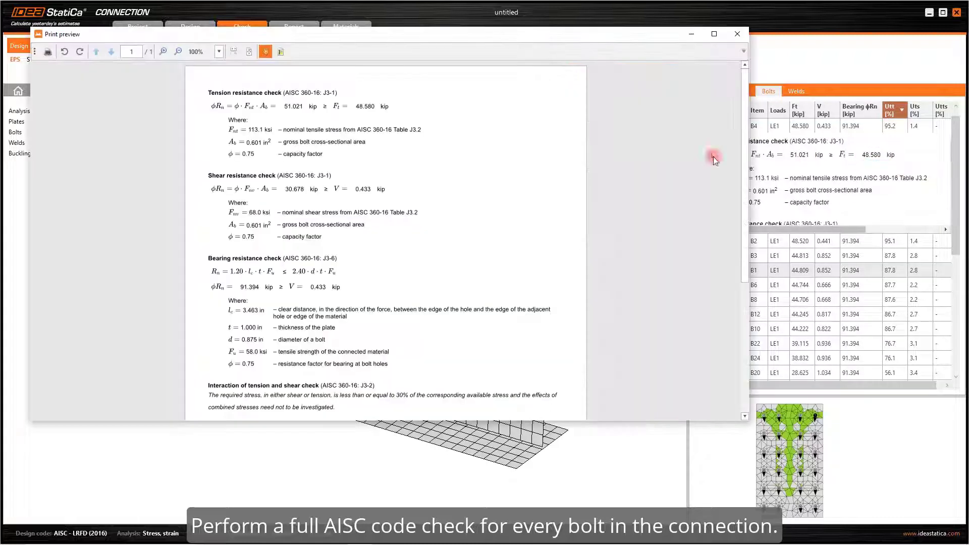
pyautogui.doubleClick(411, 35)
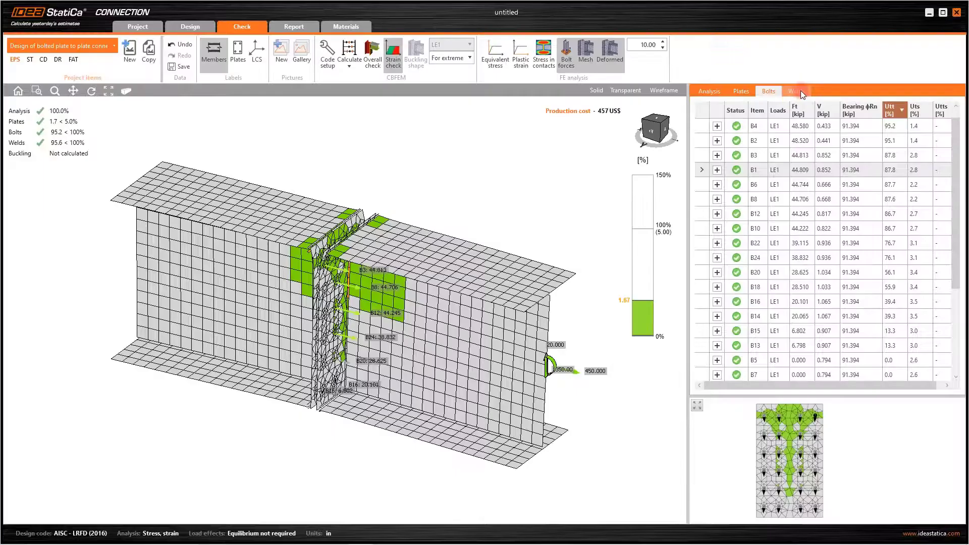
pyautogui.click(801, 90)
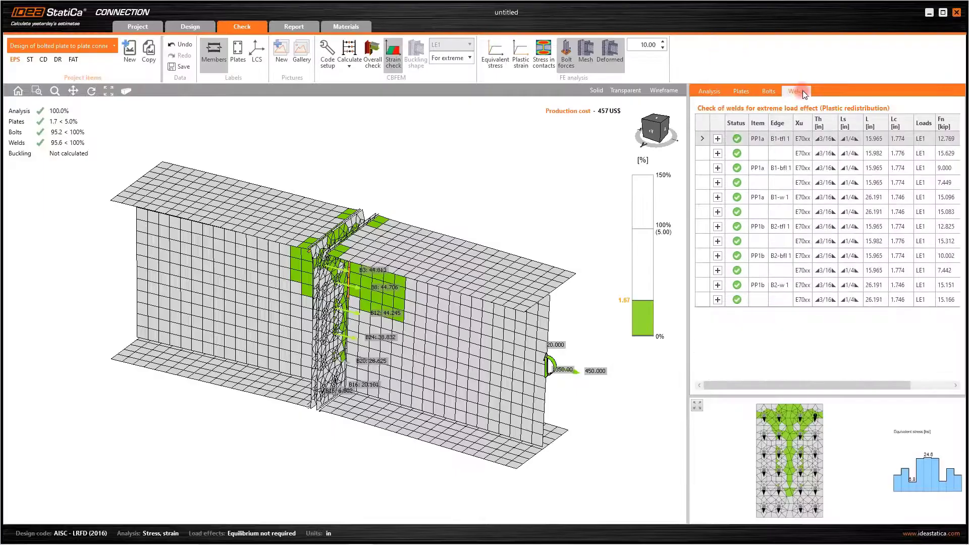
# In the plate editor for end plate PP1, split bolt group BG1 into individual positions and delete bolts 5, 7, 9 and 11.
pyautogui.rightClick(326, 272)
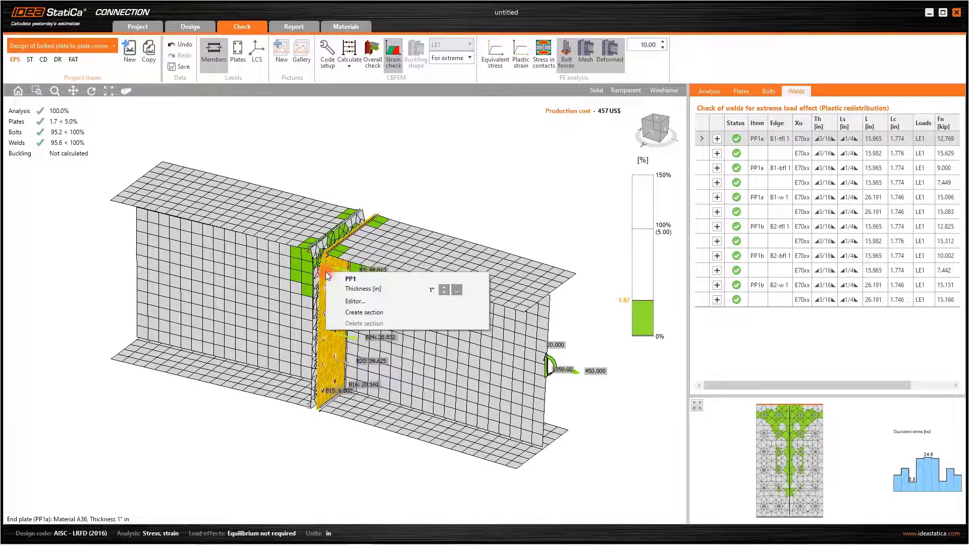
pyautogui.click(362, 302)
pyautogui.click(715, 186)
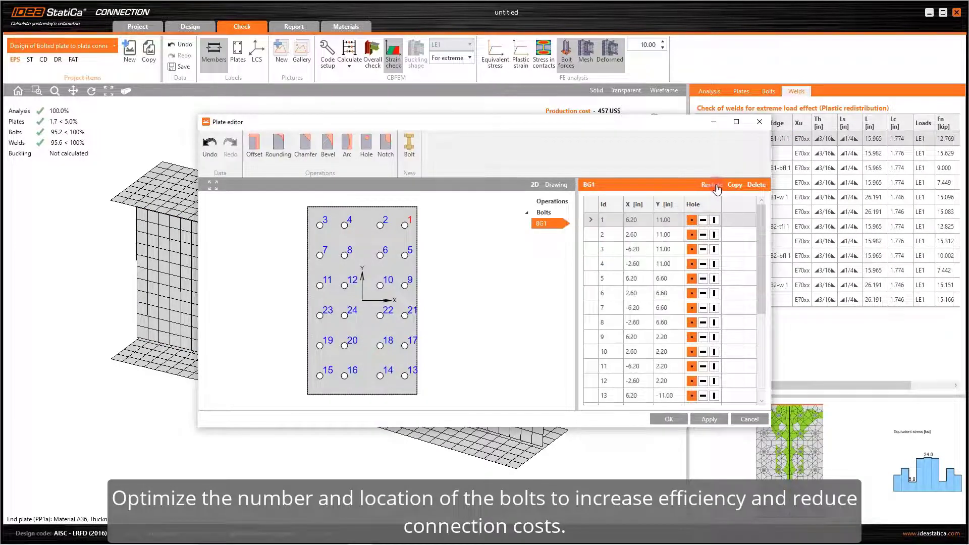
pyautogui.click(610, 280)
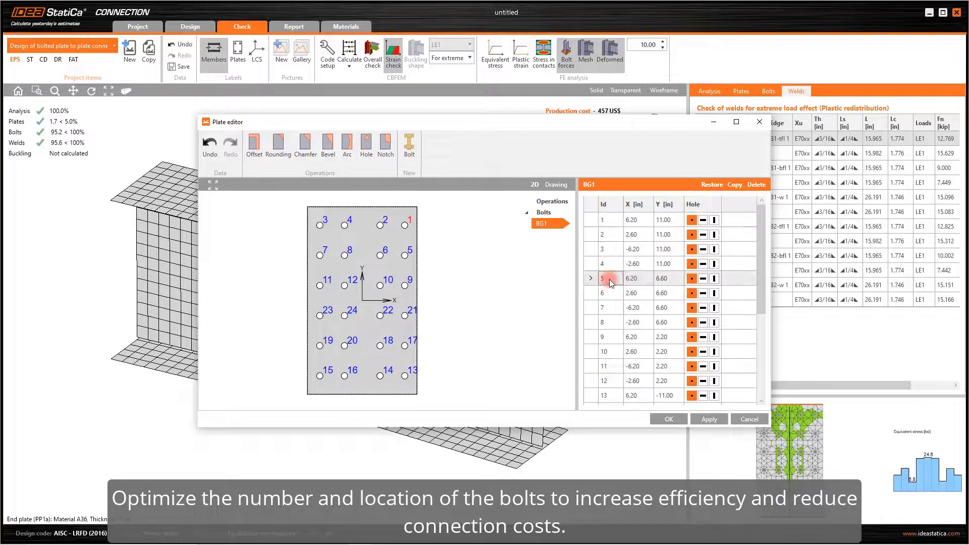
pyautogui.click(765, 184)
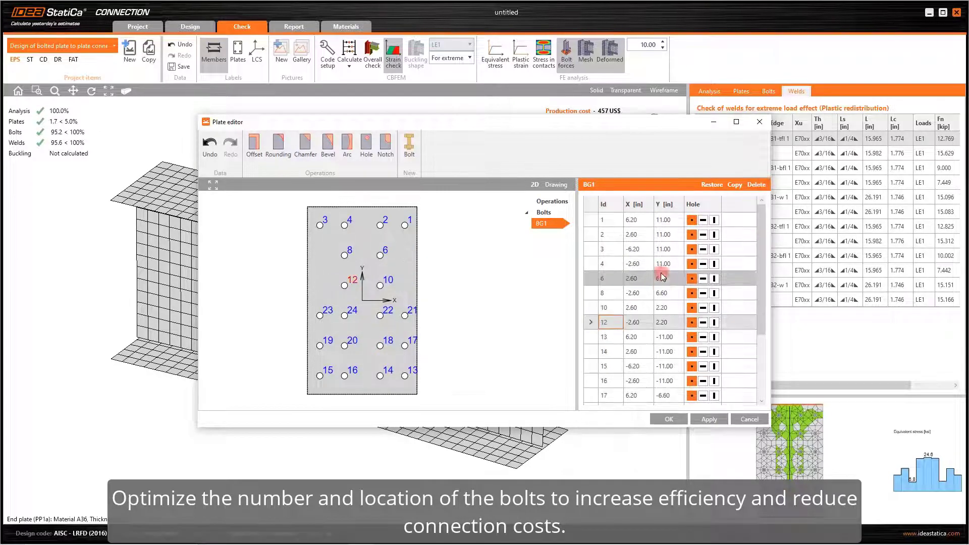
# Delete bolts 17, 19, 21 and 23 from the group and apply the reduced bolt layout to the end plate.
pyautogui.scroll(-5, 664, 272)
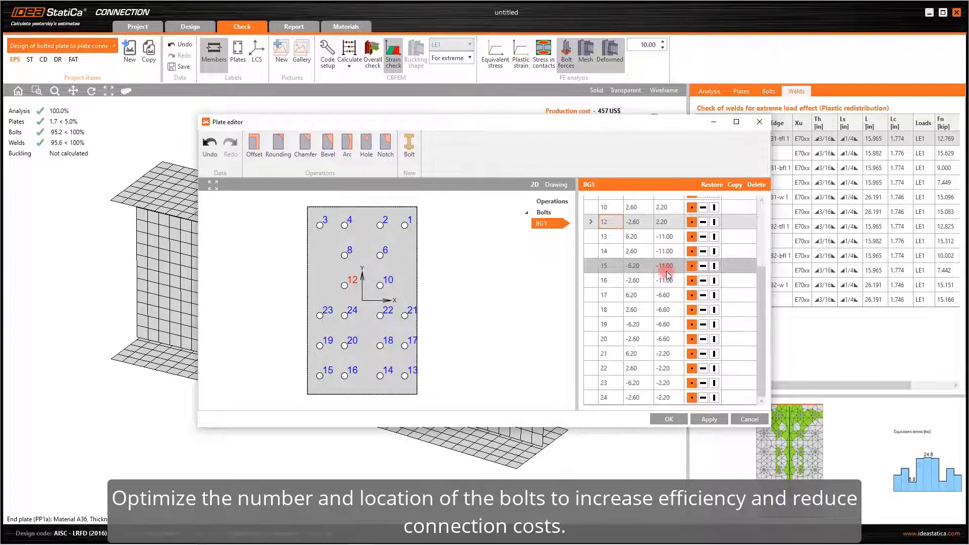
pyautogui.click(615, 295)
pyautogui.click(762, 185)
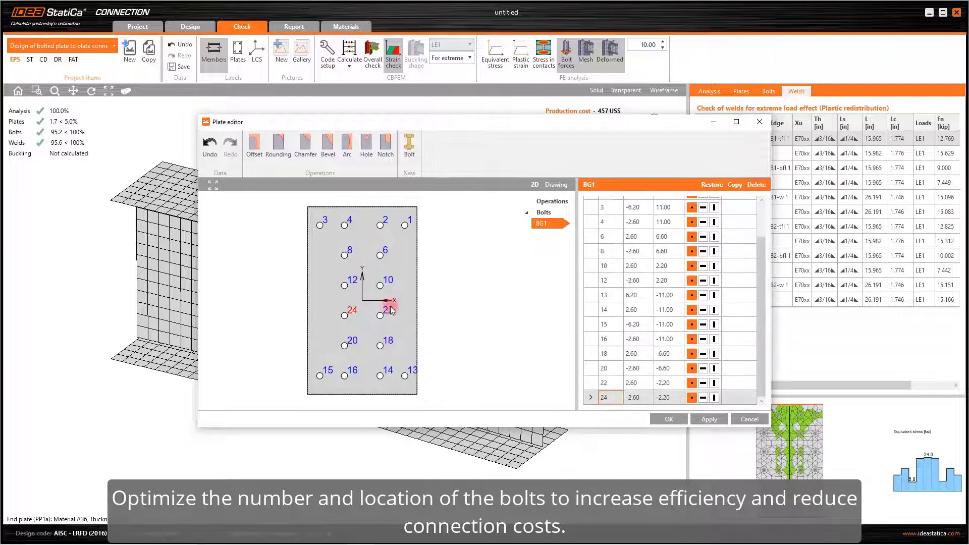
pyautogui.click(701, 419)
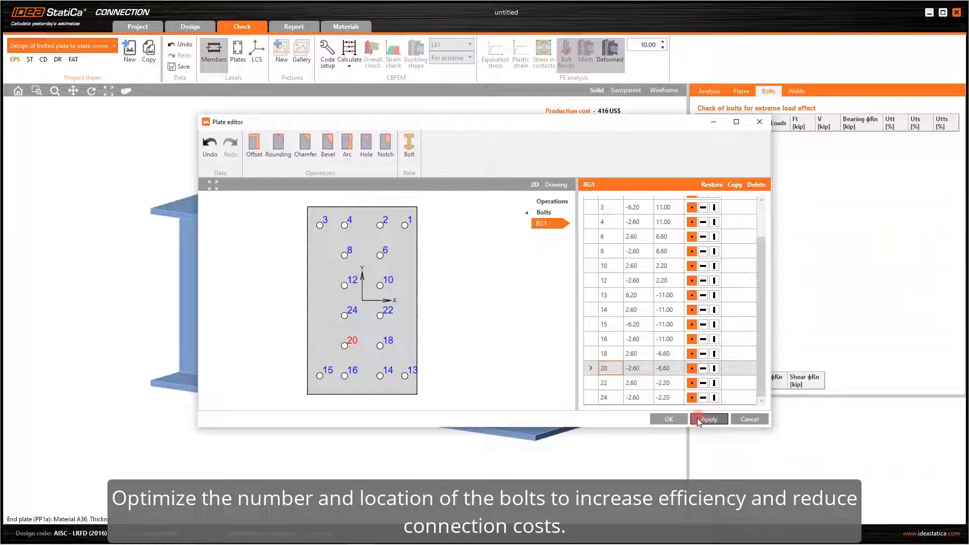
pyautogui.click(664, 419)
# Recalculate the connection and sort the bolt checks by tension utilization (Utt) in descending order.
pyautogui.click(349, 48)
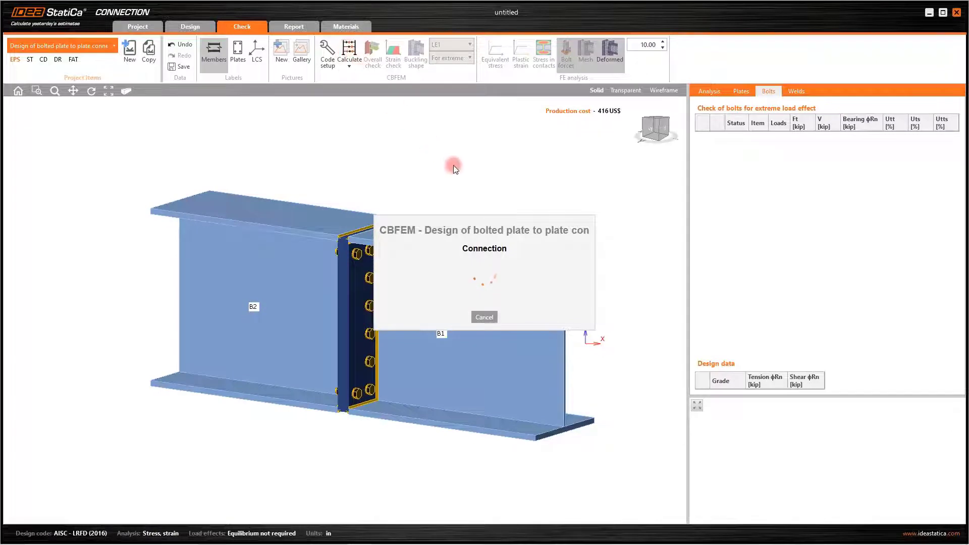
pyautogui.scroll(5, 365, 242)
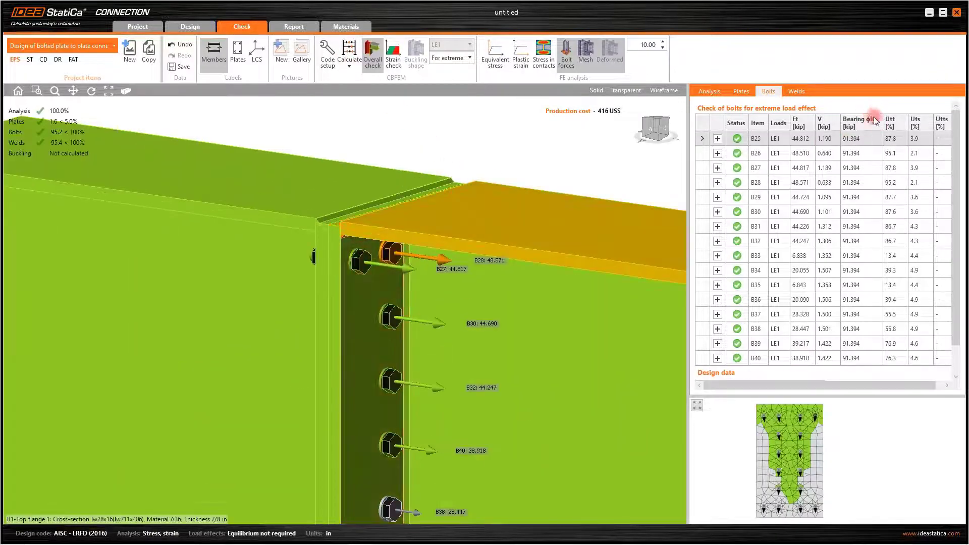
pyautogui.click(893, 123)
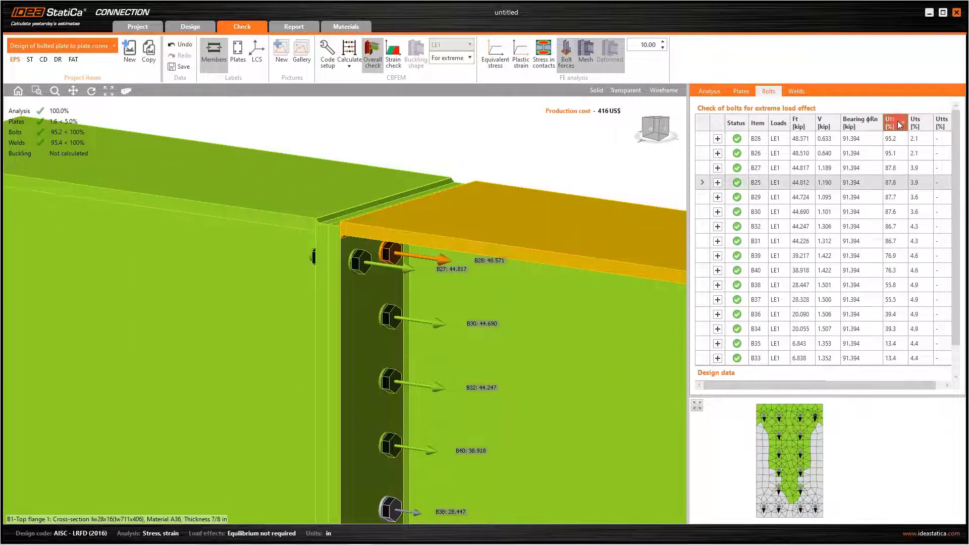
# Inspect the bolt forces down the end plate from several positions and select bolt B28 in the top row.
pyautogui.scroll(5, 404, 273)
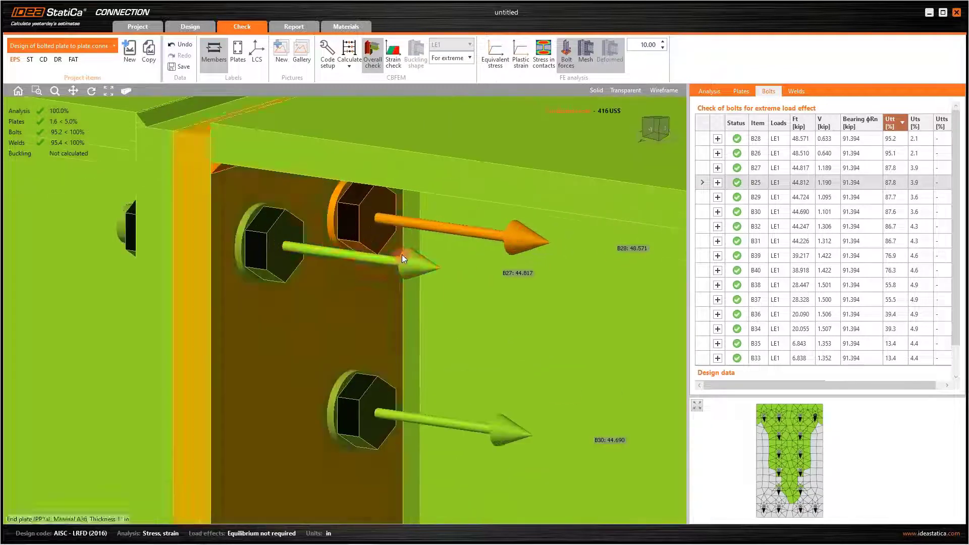
pyautogui.scroll(-2, 402, 255)
pyautogui.scroll(-2, 416, 269)
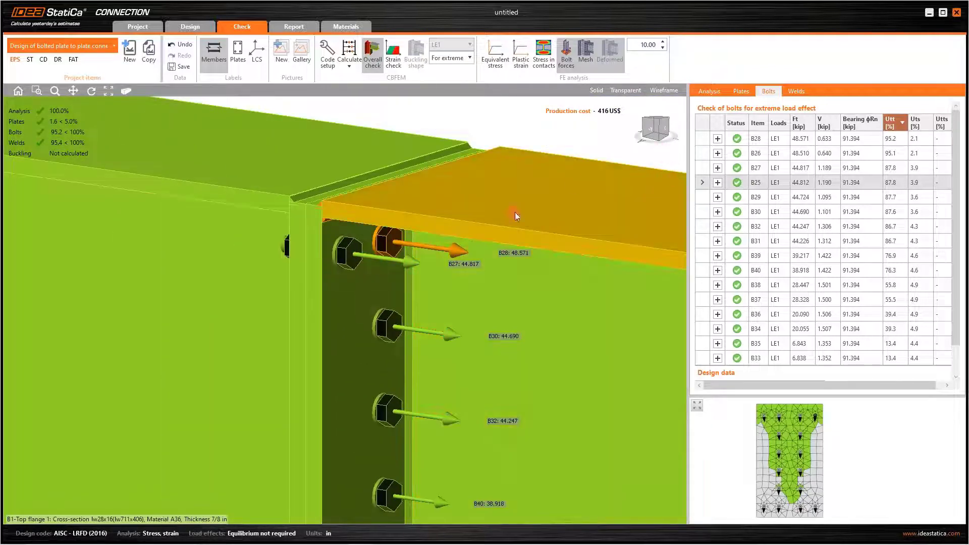
pyautogui.keyDown('ctrl'); pyautogui.moveTo(298, 322); pyautogui.dragTo(318, 318, button='middle'); pyautogui.keyUp('ctrl')
pyautogui.moveTo(368, 335); pyautogui.dragTo(301, 151, button='middle')
pyautogui.moveTo(317, 345); pyautogui.dragTo(337, 474, button='middle')
pyautogui.moveTo(367, 289); pyautogui.dragTo(366, 337, button='middle')
pyautogui.scroll(2, 348, 253)
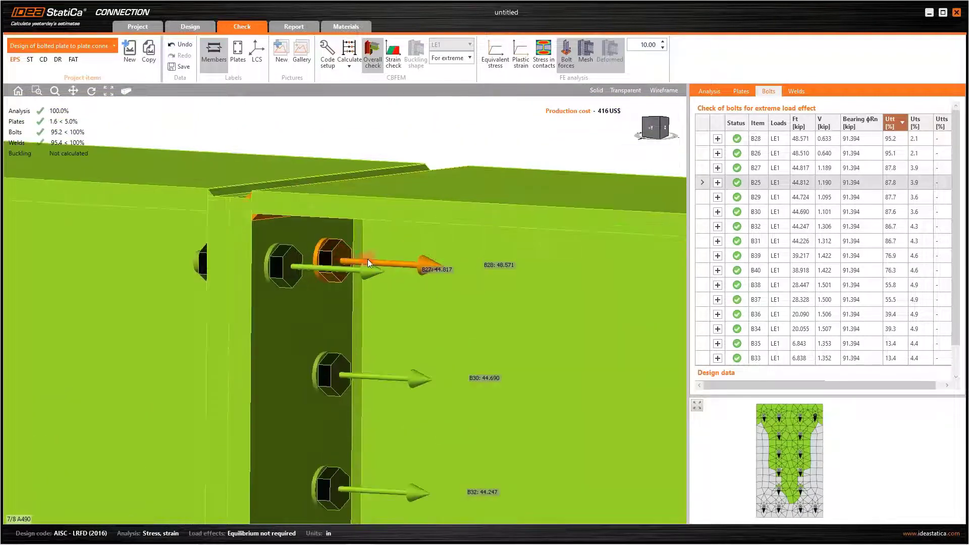
pyautogui.click(394, 263)
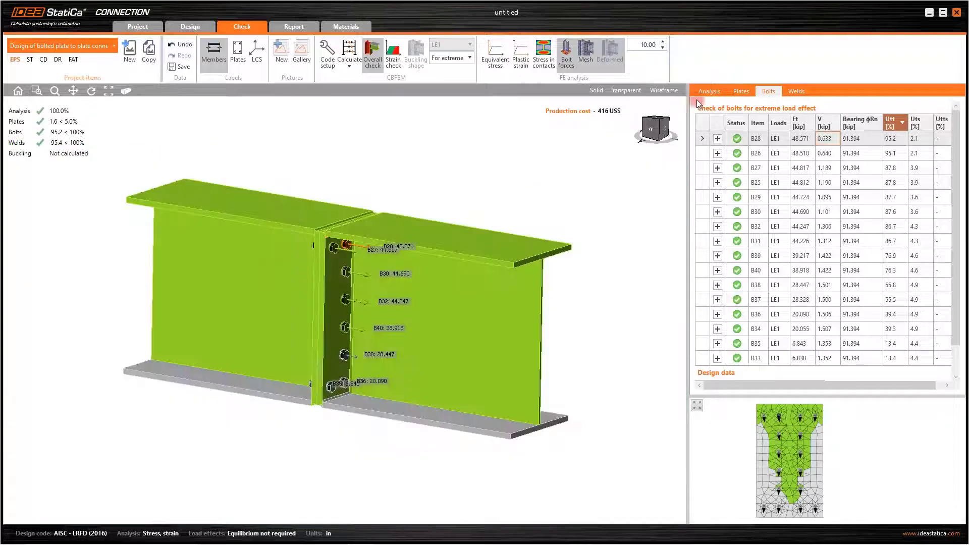
# Review the plate check results and the weld check results of the recalculated connection.
pyautogui.click(741, 92)
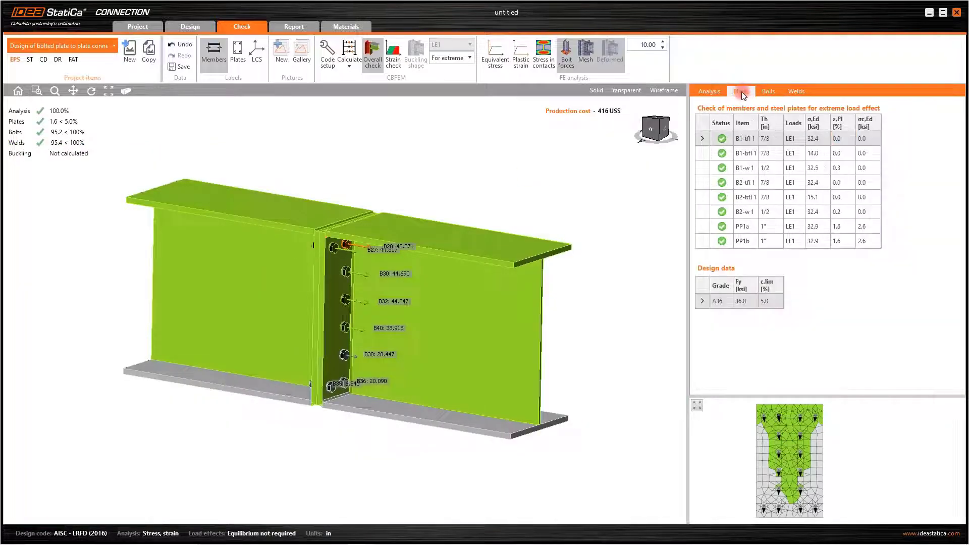
pyautogui.click(796, 91)
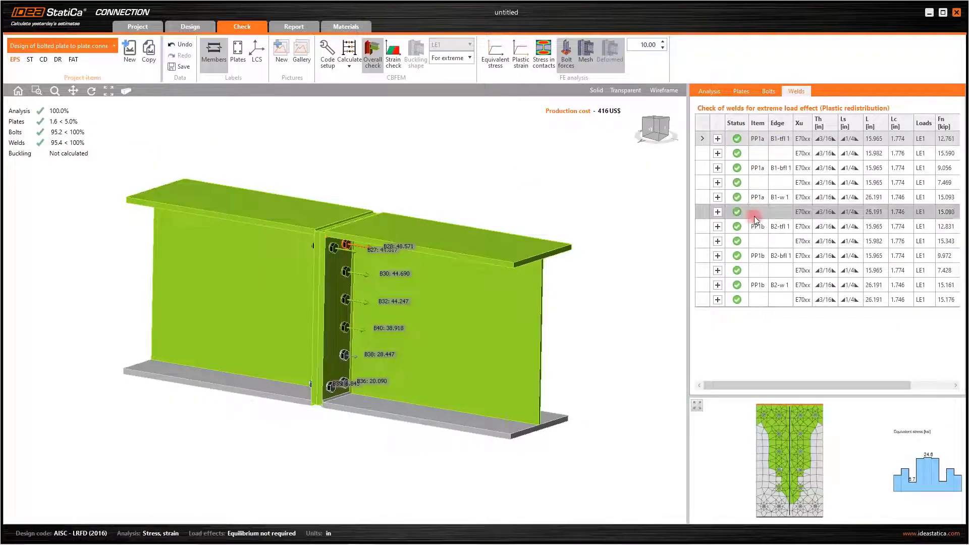
# Open the detailed report of the connection and look through its contents.
pyautogui.click(302, 26)
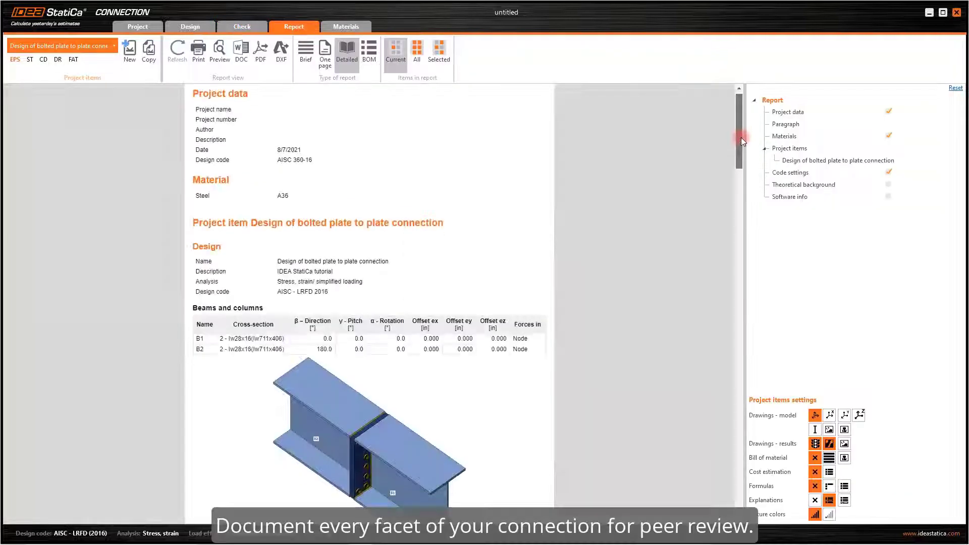
pyautogui.moveTo(741, 138); pyautogui.dragTo(738, 486)
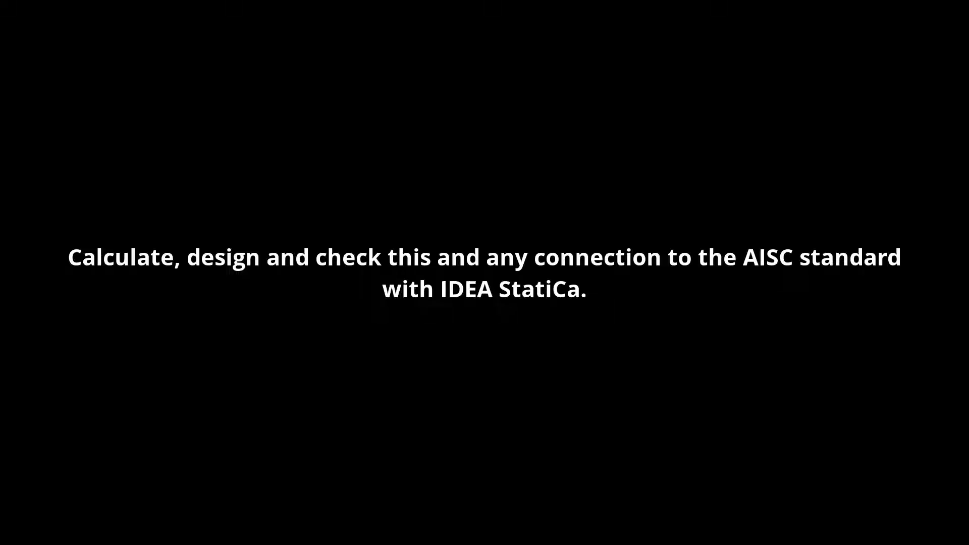